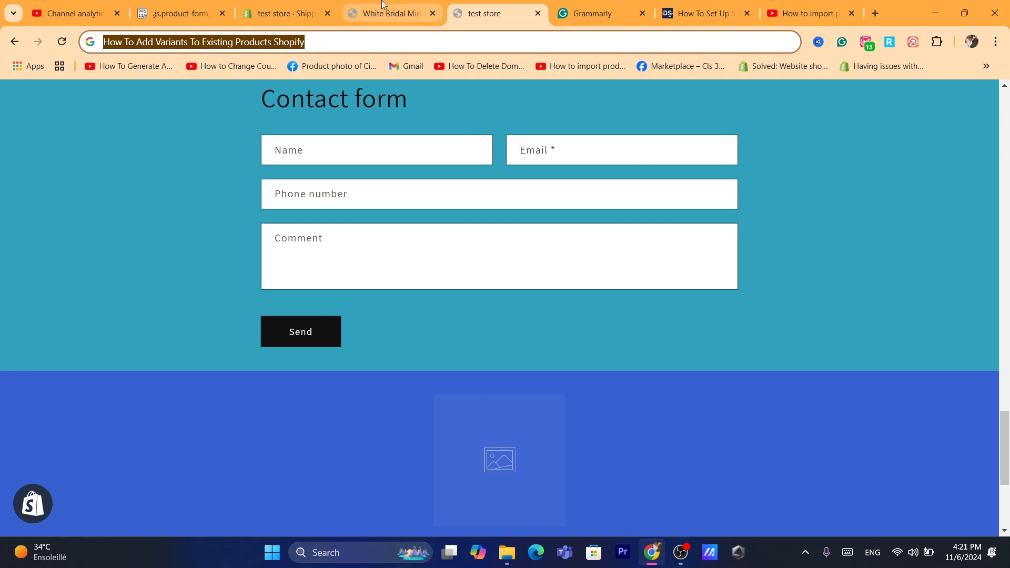
# Switch to the test store's Shopify admin, close its shipping settings, and reload the home page
pyautogui.click(419, 5)
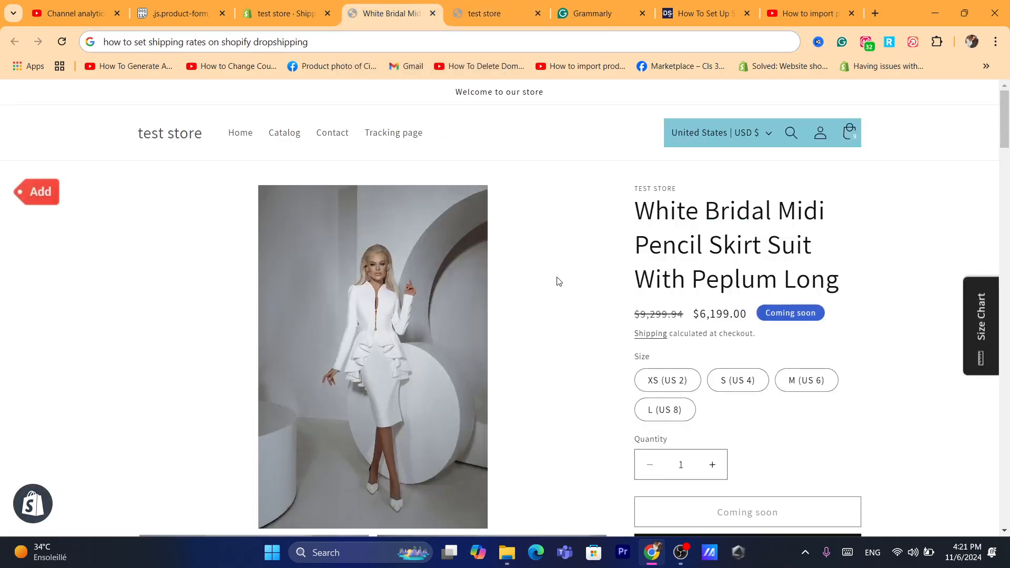
pyautogui.click(318, 7)
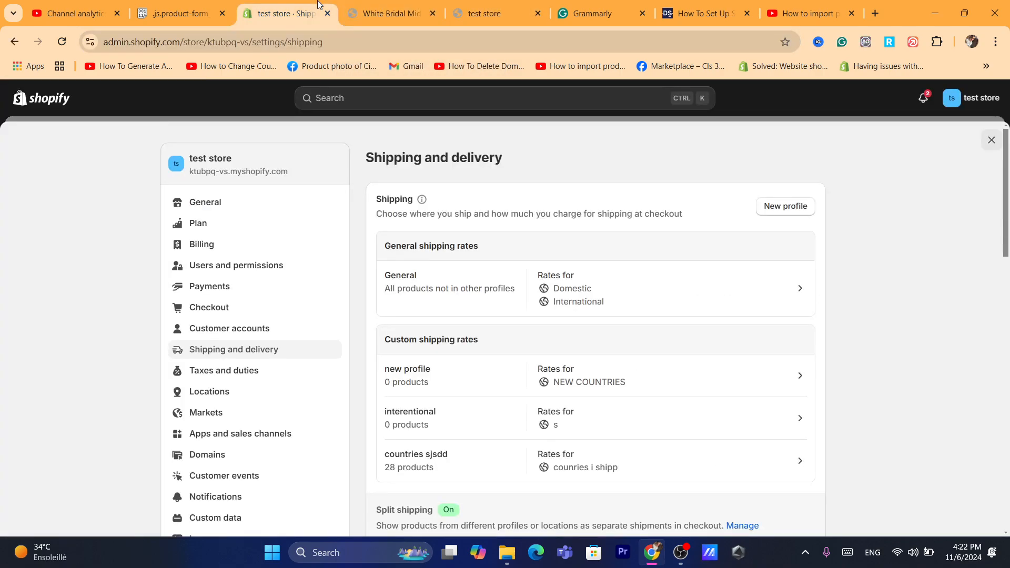
pyautogui.click(993, 137)
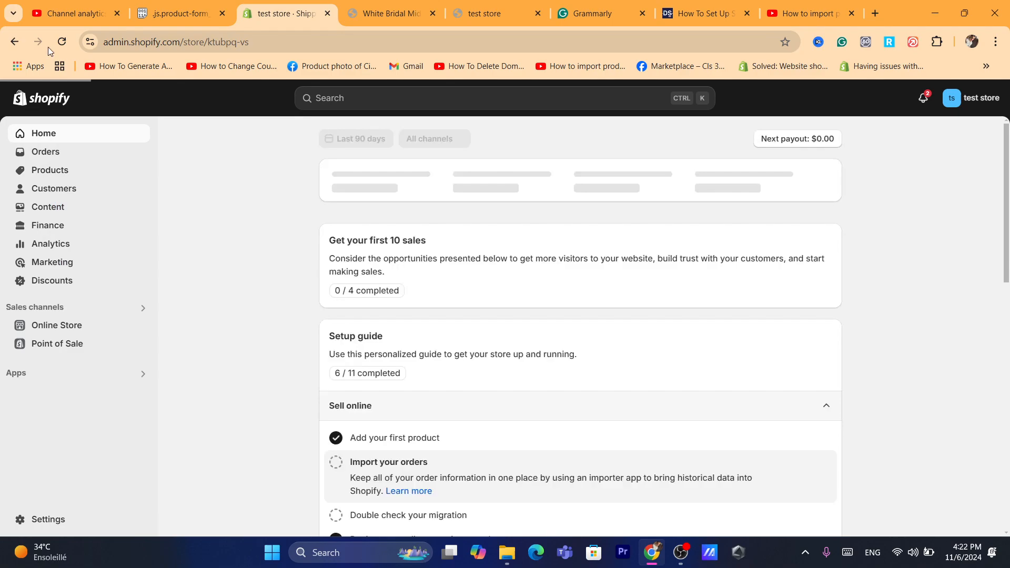
pyautogui.click(57, 45)
pyautogui.click(308, 51)
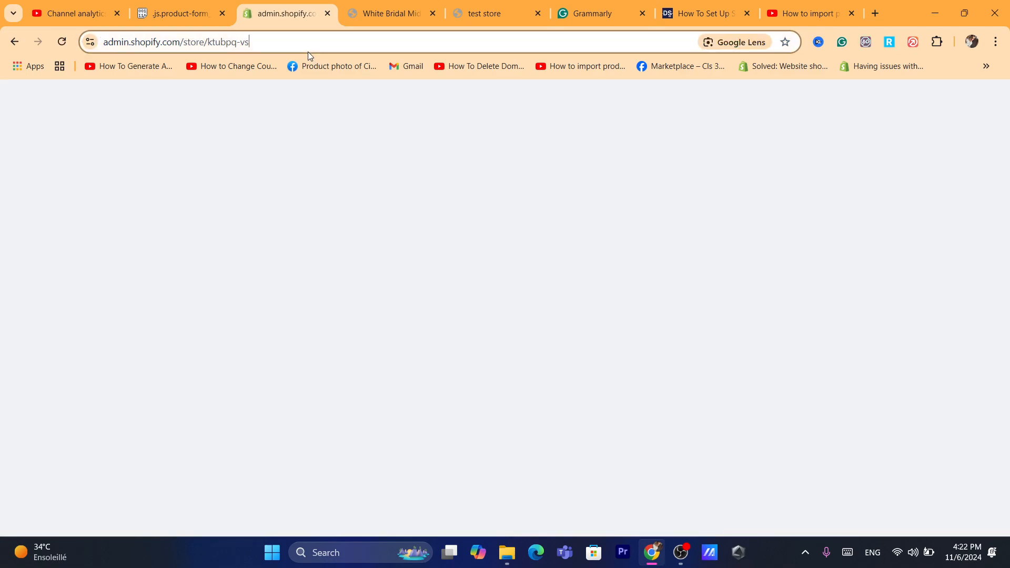
pyautogui.hotkey('ctrl', 'a')
pyautogui.write('s')
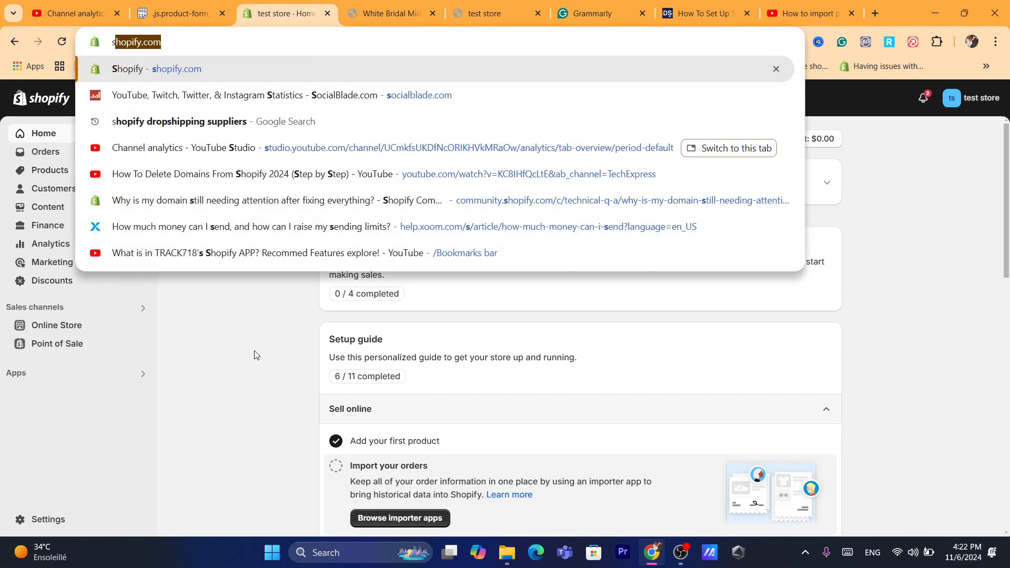
pyautogui.click(254, 350)
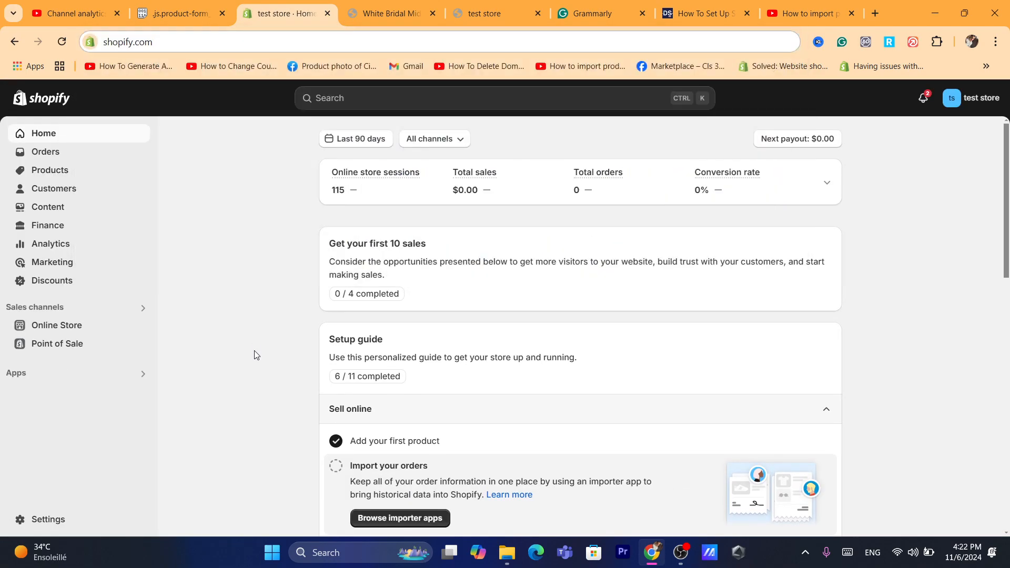
# Open the GOLDEN HOUR Men's Watches product from the product list and go to its Variants section
pyautogui.click(53, 178)
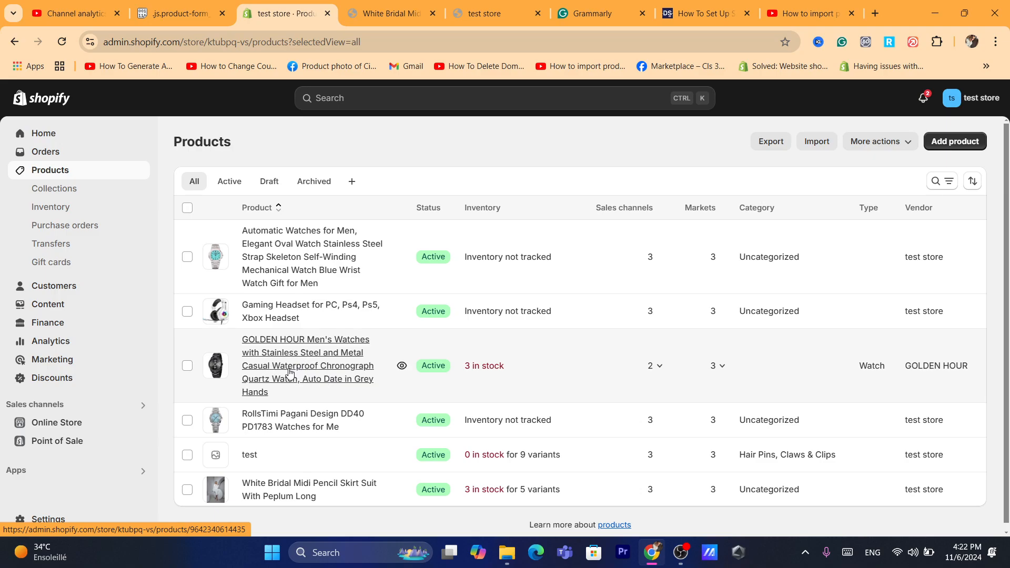
pyautogui.click(307, 382)
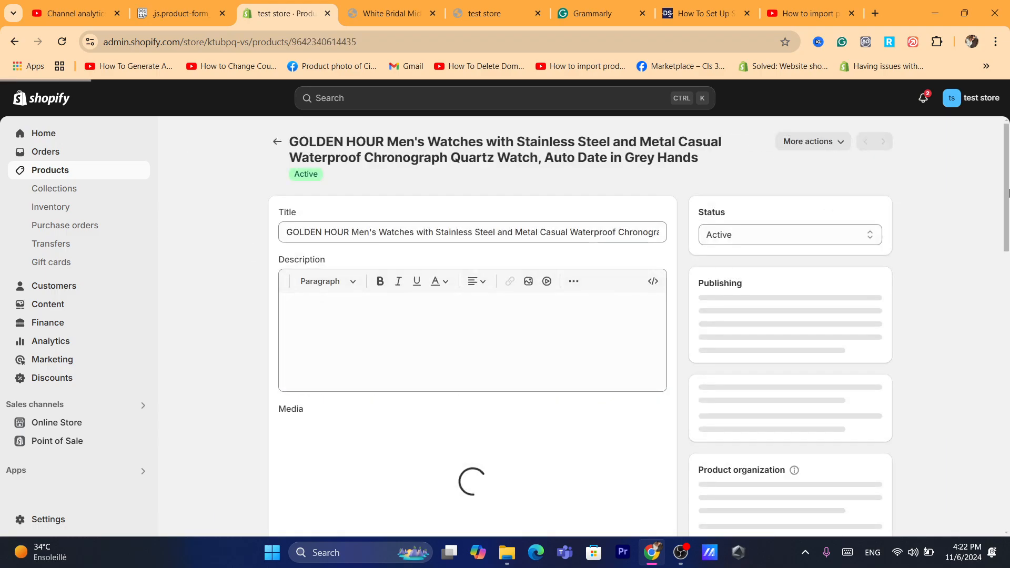
pyautogui.moveTo(1008, 192); pyautogui.dragTo(1008, 427)
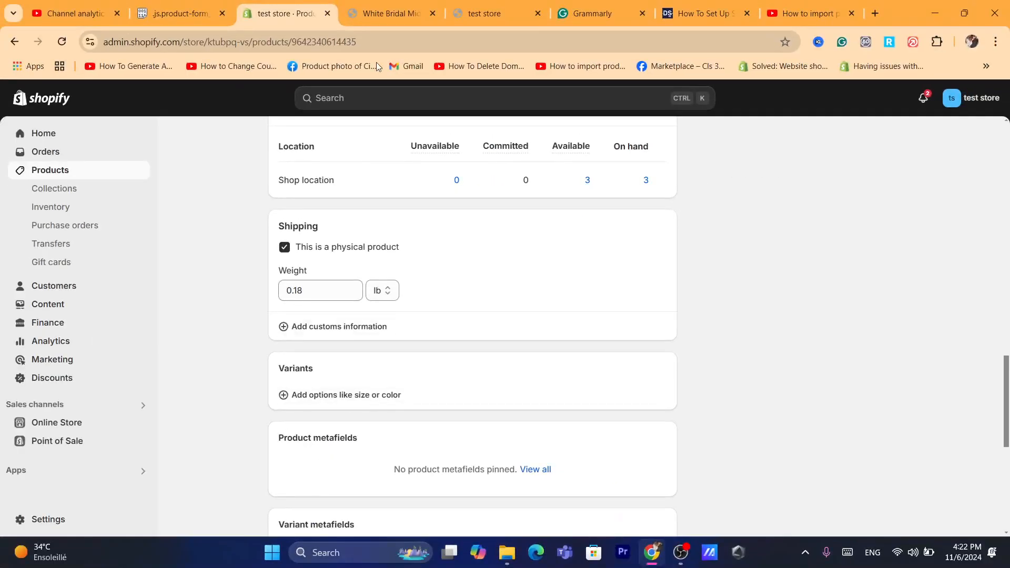
pyautogui.click(388, 34)
pyautogui.write('d')
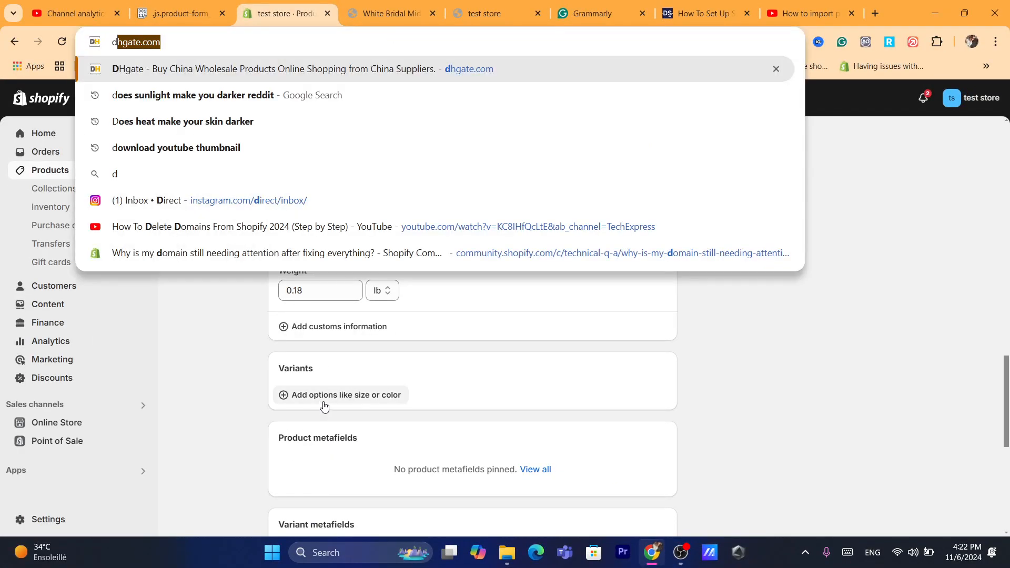
pyautogui.click(324, 405)
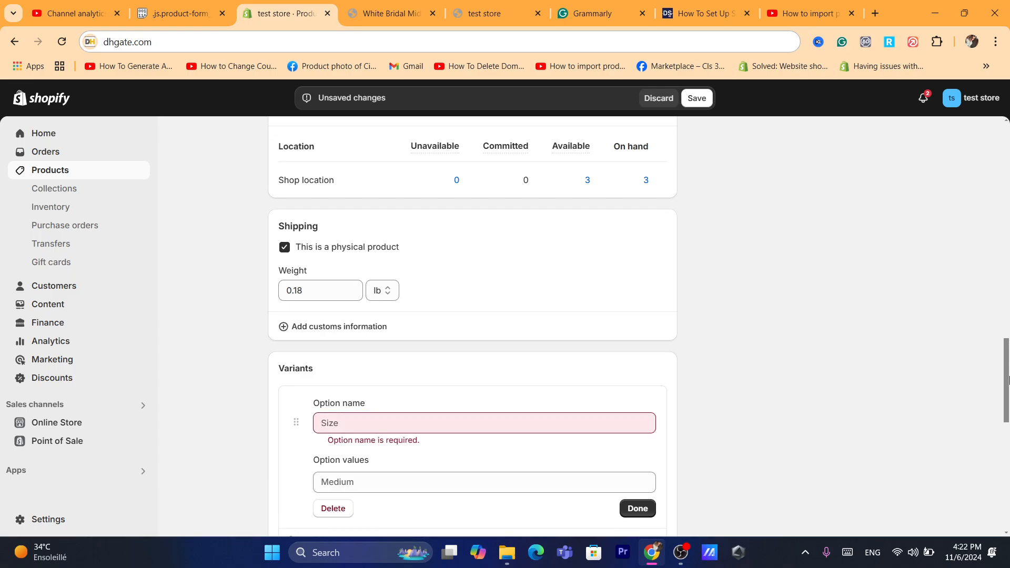
pyautogui.scroll(-1, 1005, 379)
pyautogui.click(332, 364)
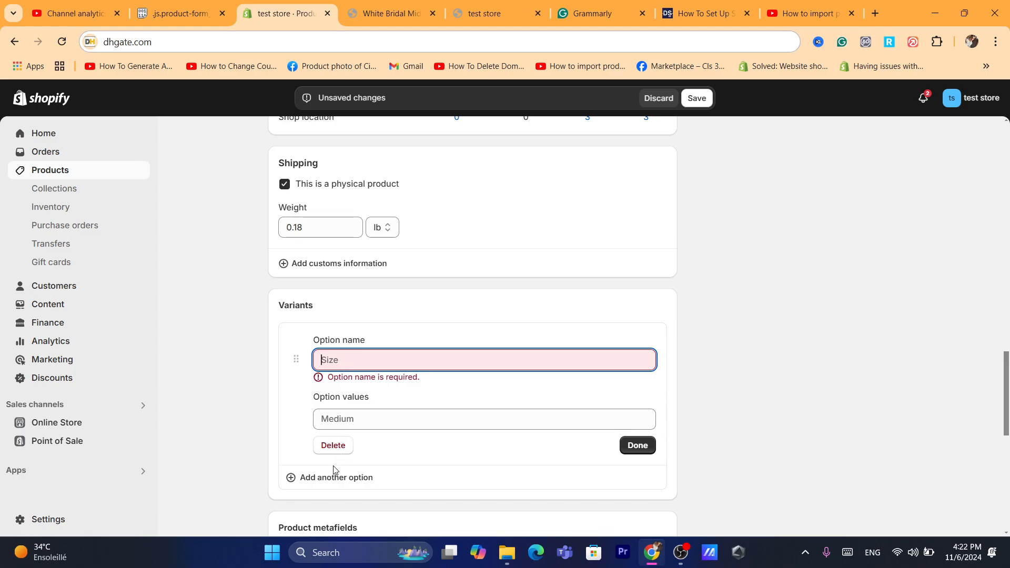
pyautogui.click(333, 447)
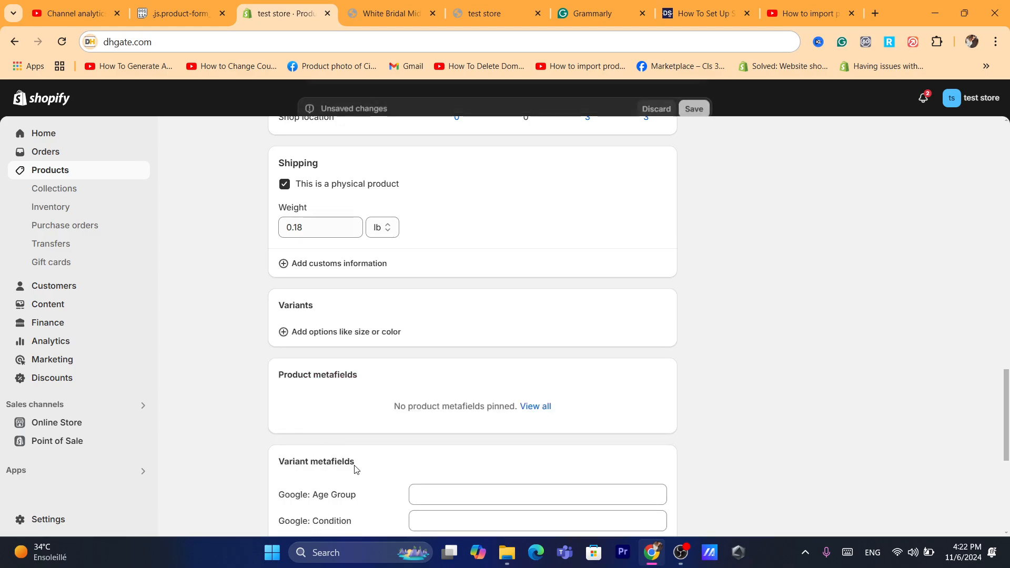
# Add a variant option named color with the value green to the watch product
pyautogui.click(354, 335)
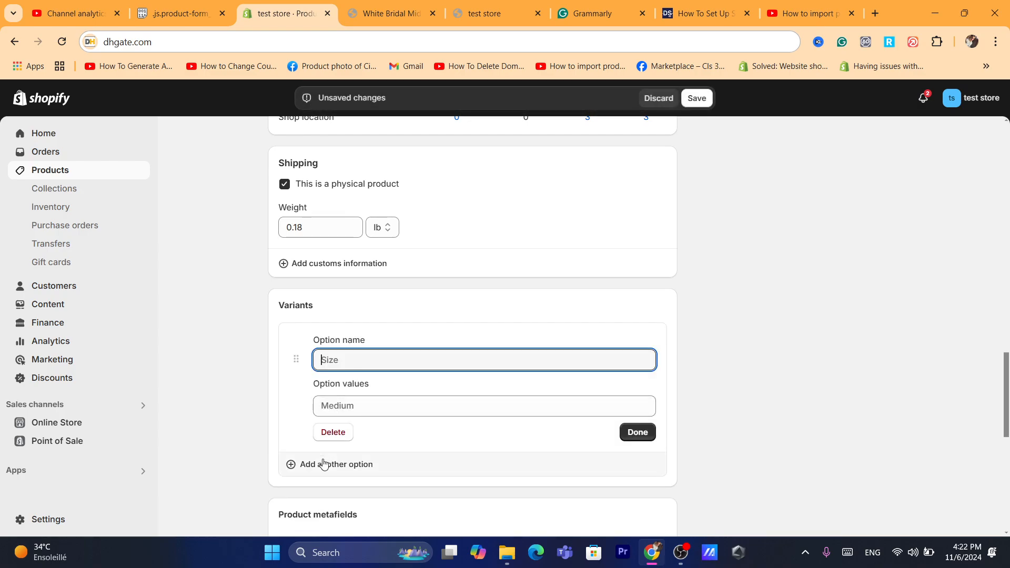
pyautogui.write('c')
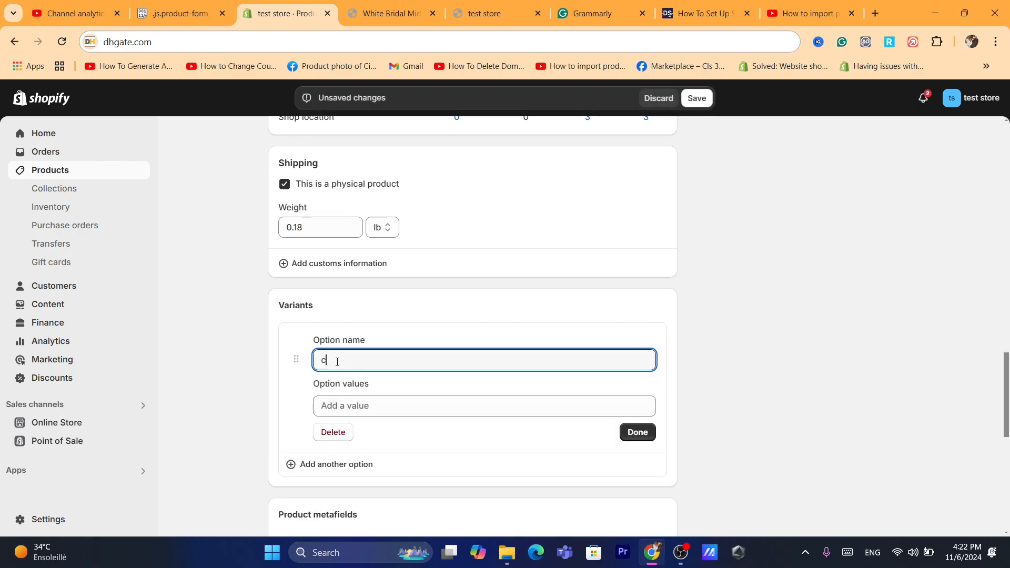
pyautogui.write('olor')
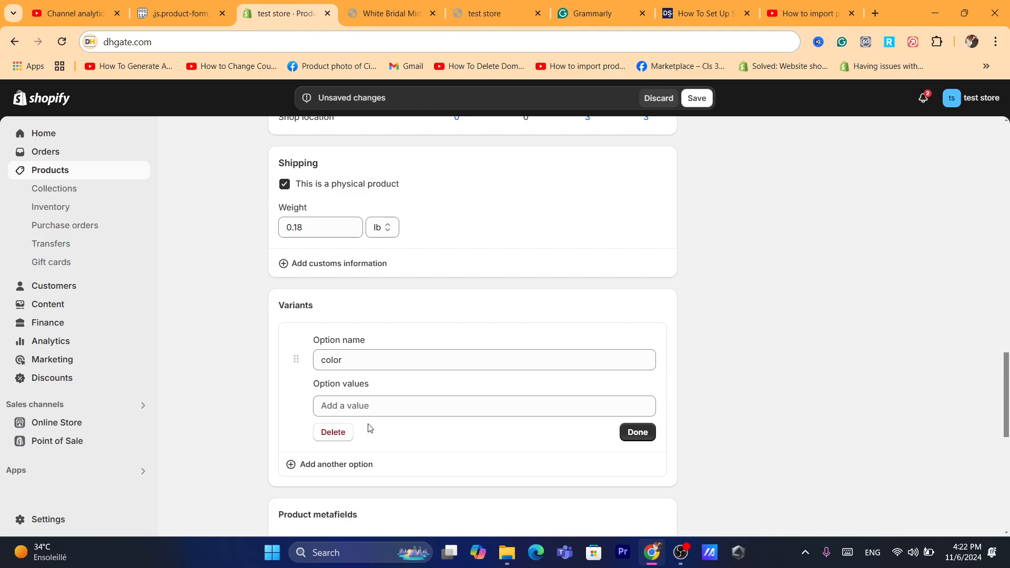
pyautogui.click(353, 411)
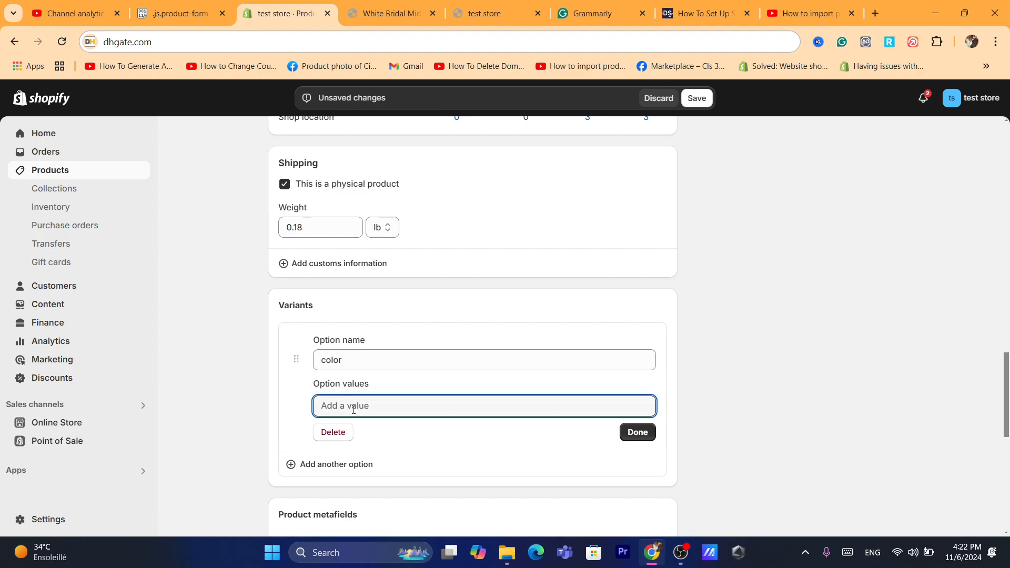
pyautogui.write('green')
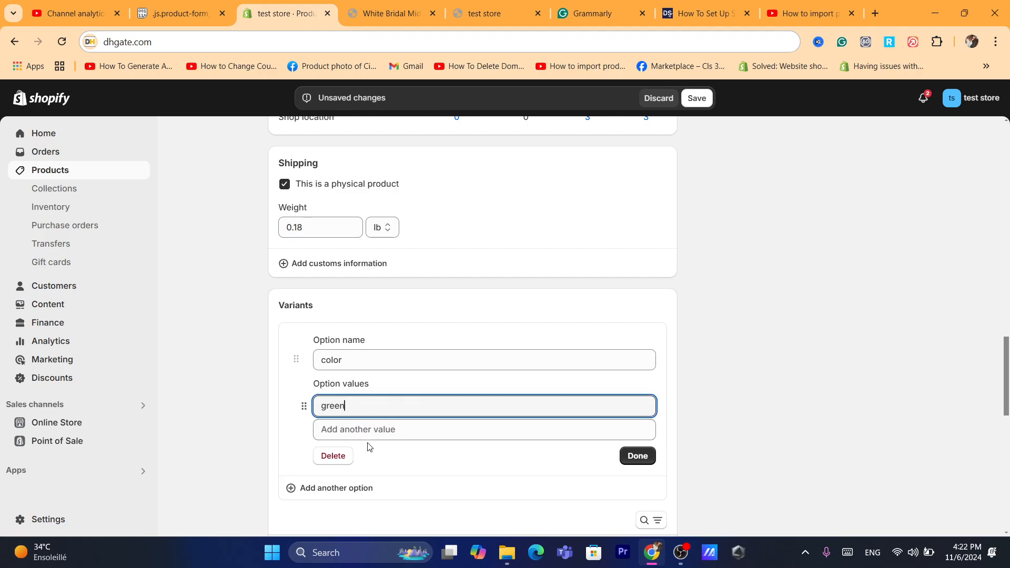
pyautogui.click(631, 465)
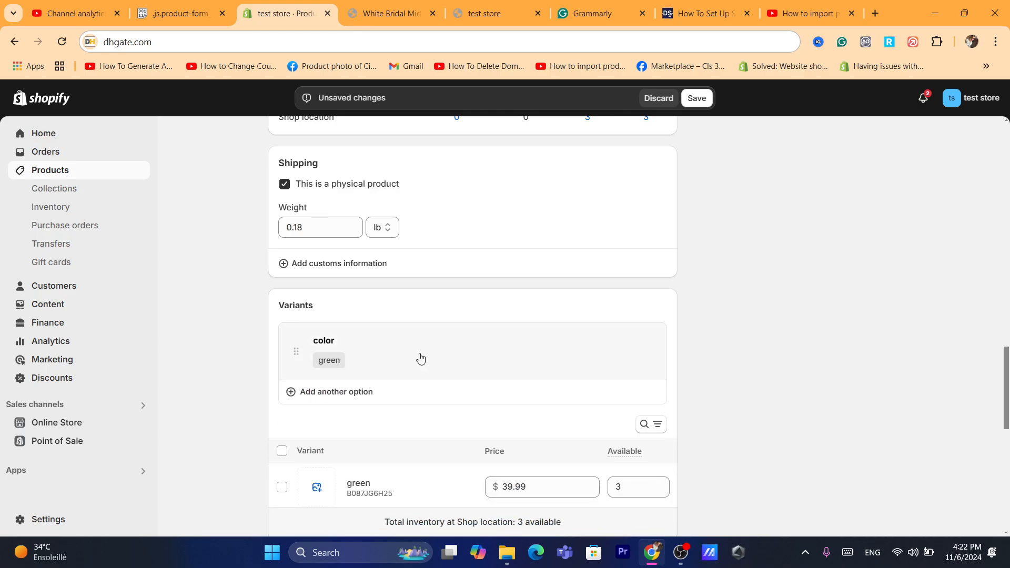
# Reopen the color option and examine its values and the green variant's price
pyautogui.click(322, 350)
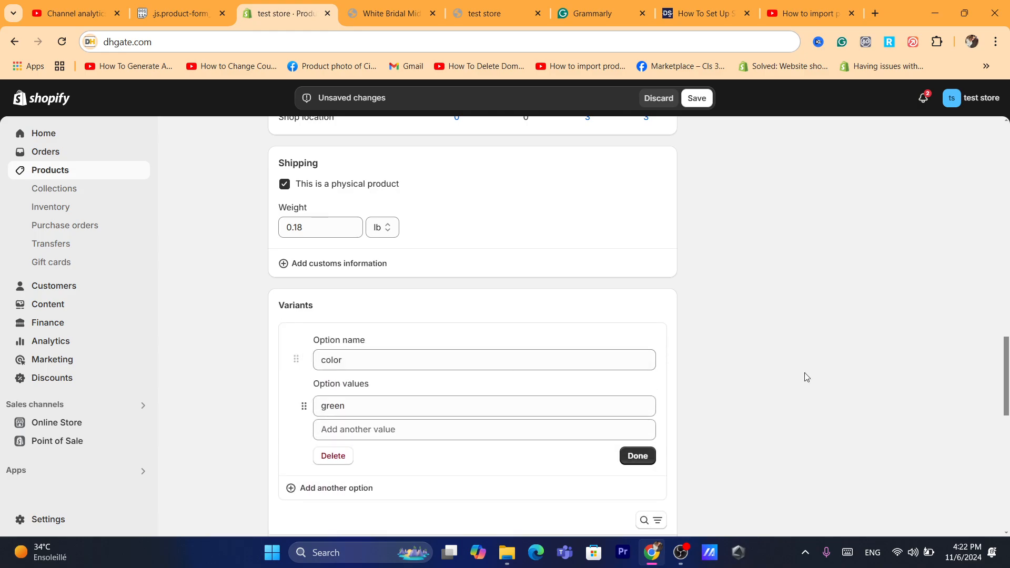
pyautogui.scroll(-2, 453, 331)
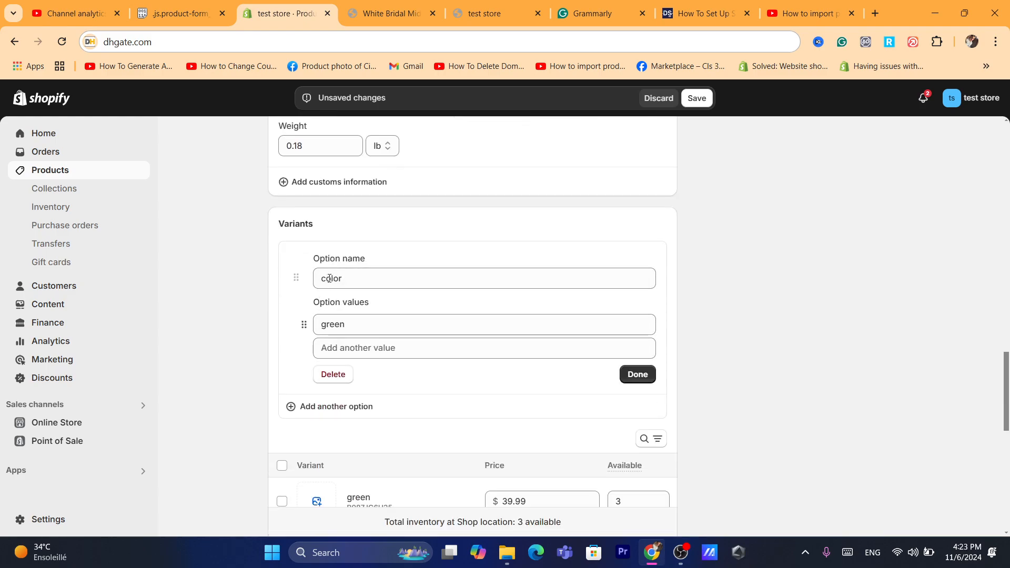
pyautogui.moveTo(1006, 421); pyautogui.dragTo(1006, 458)
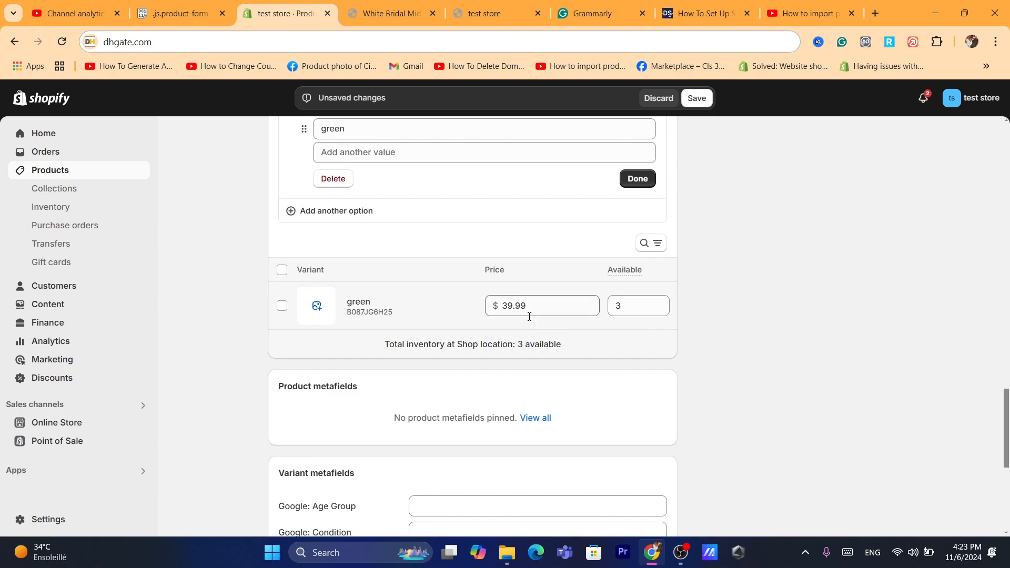
pyautogui.moveTo(502, 308); pyautogui.dragTo(832, 371)
pyautogui.click(840, 373)
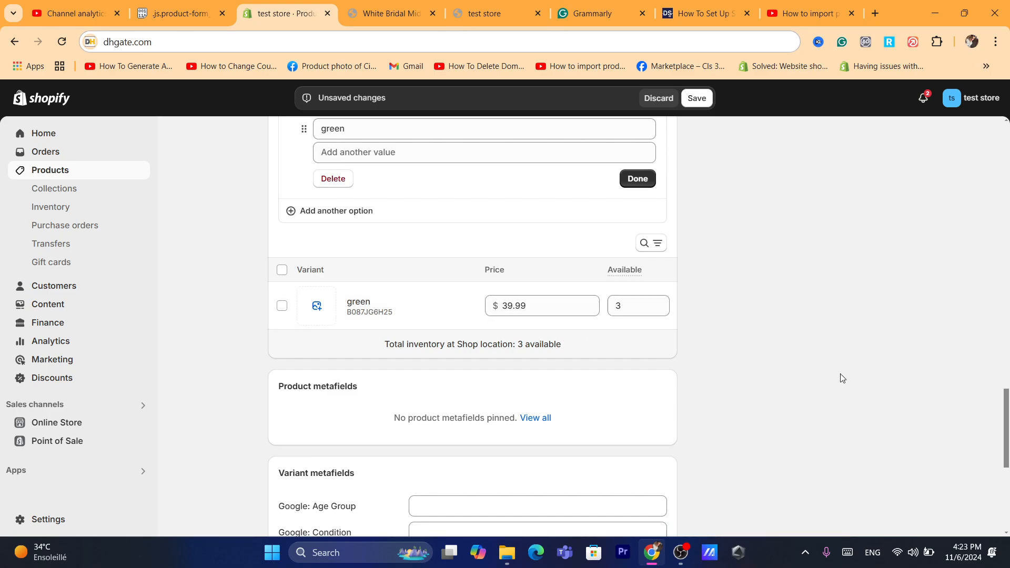
pyautogui.moveTo(502, 306); pyautogui.dragTo(907, 389)
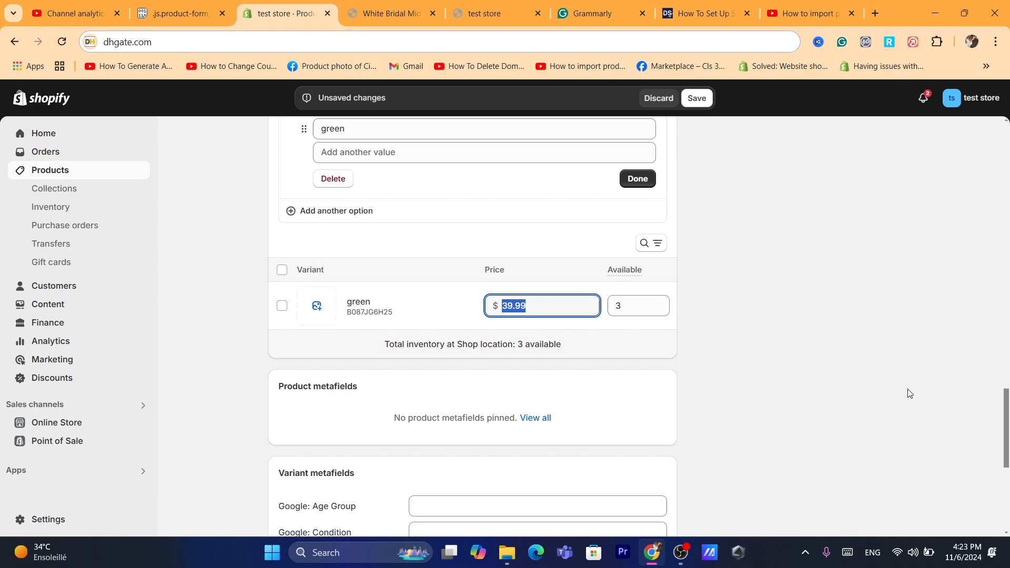
pyautogui.click(907, 389)
pyautogui.scroll(2, 1007, 442)
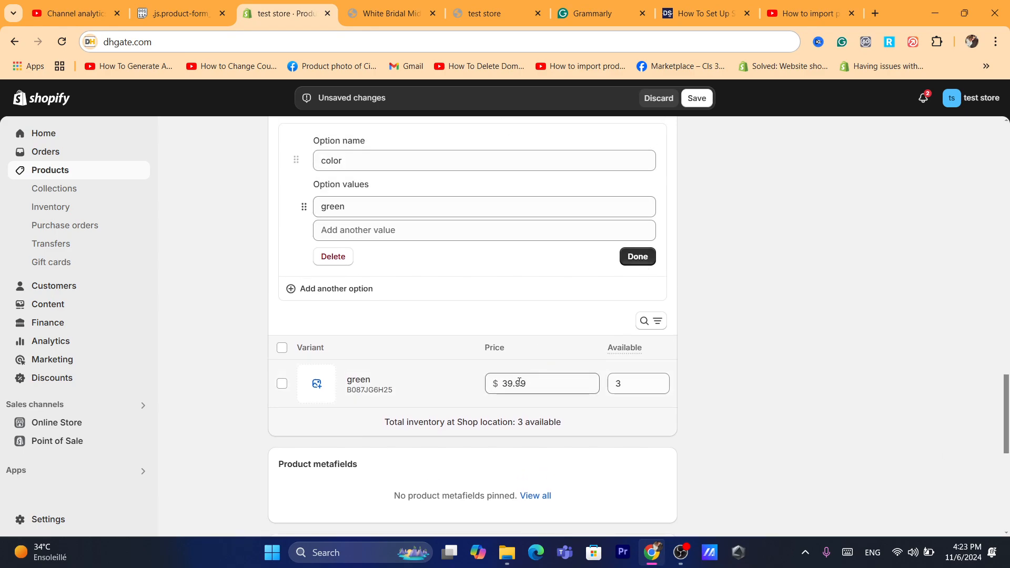
pyautogui.moveTo(502, 384); pyautogui.dragTo(520, 383)
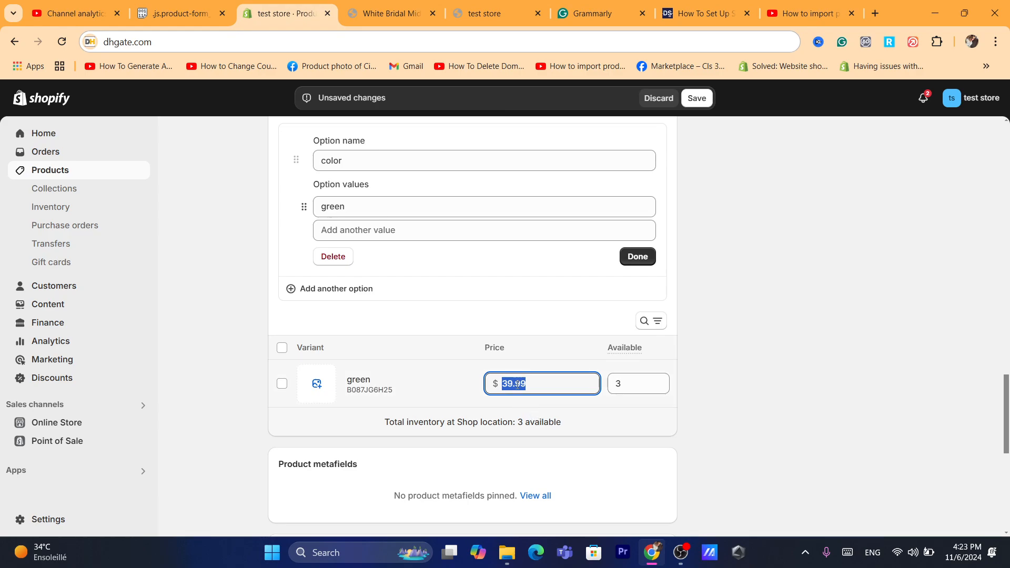
pyautogui.click(712, 386)
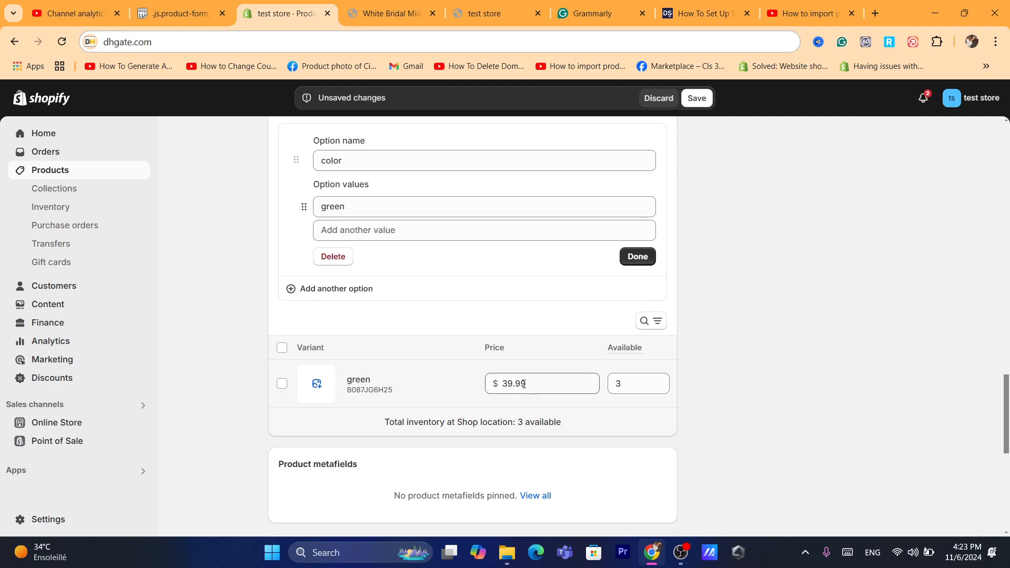
# Add a second variant option named size with the value xxl to the watch product
pyautogui.scroll(4, 1008, 430)
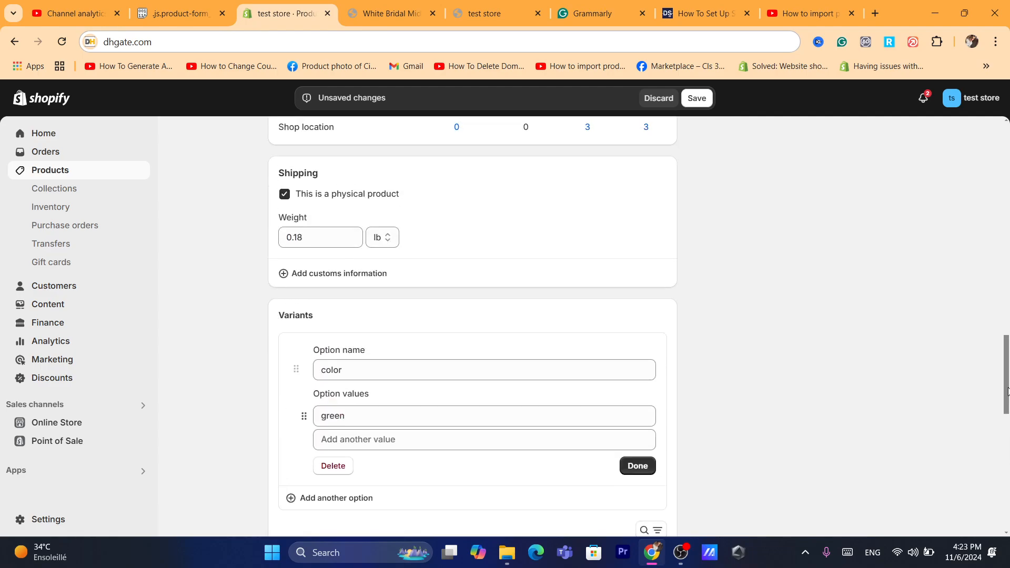
pyautogui.moveTo(1007, 405); pyautogui.dragTo(1007, 410)
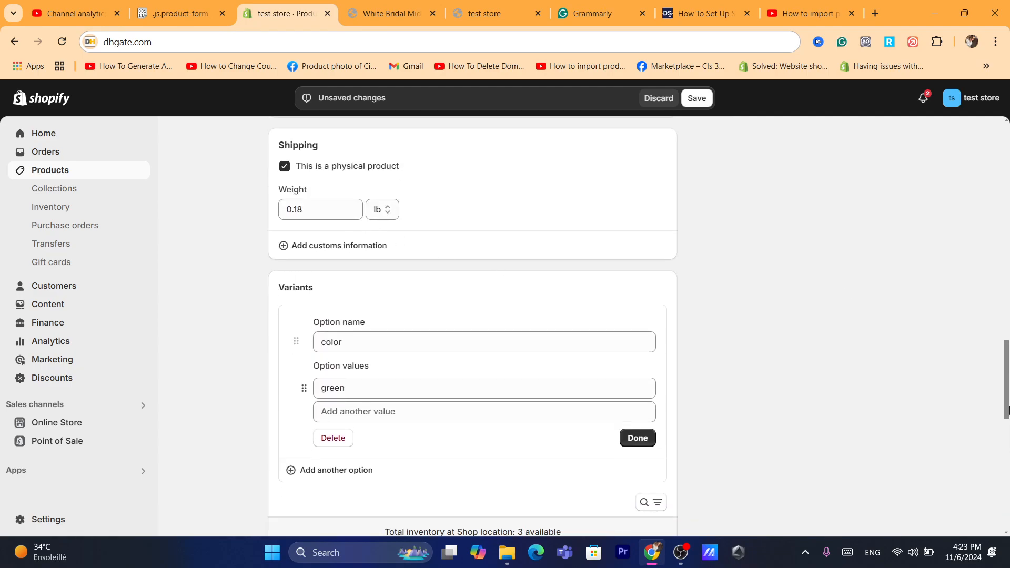
pyautogui.click(327, 463)
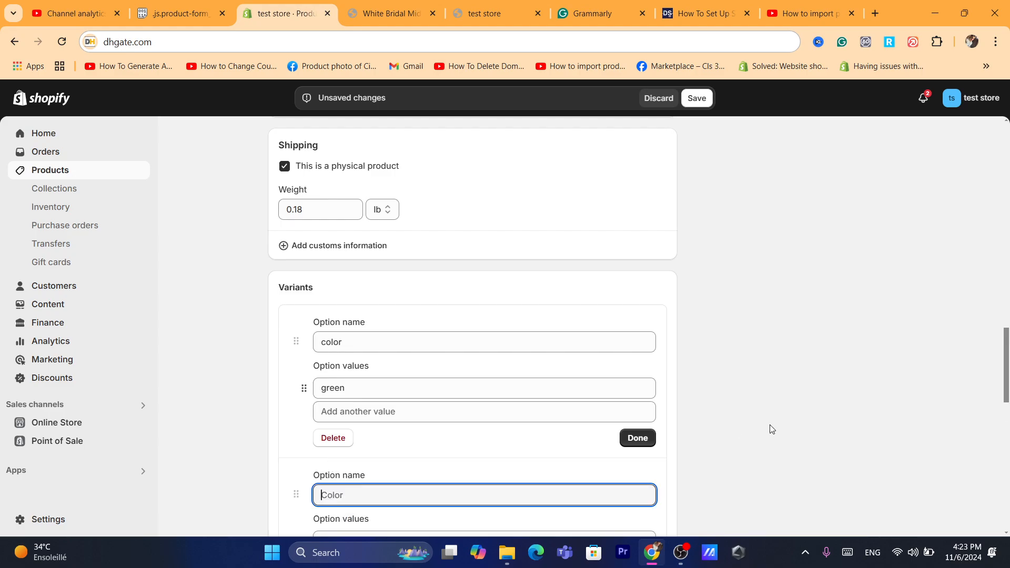
pyautogui.moveTo(1006, 377); pyautogui.dragTo(1006, 411)
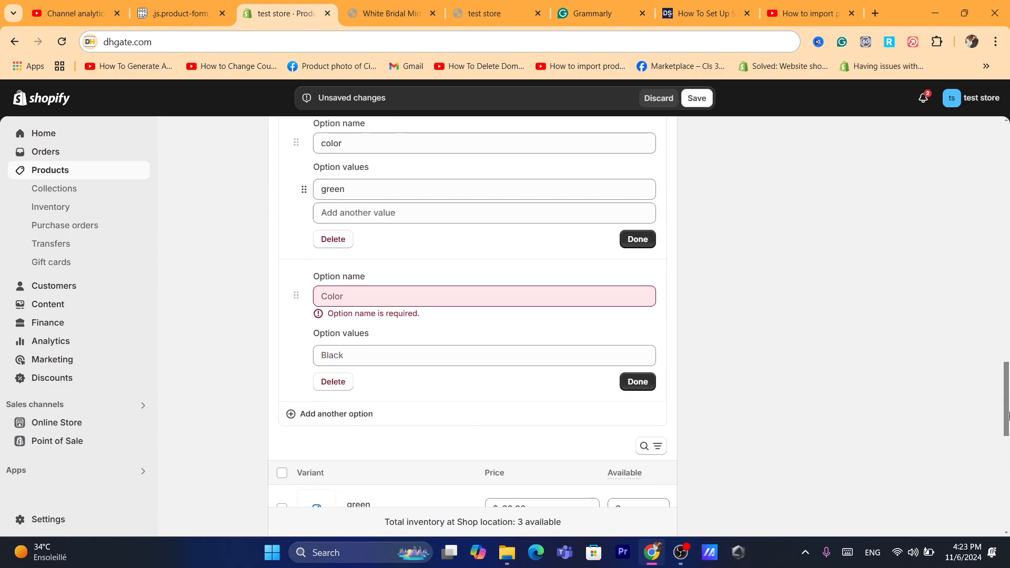
pyautogui.click(352, 288)
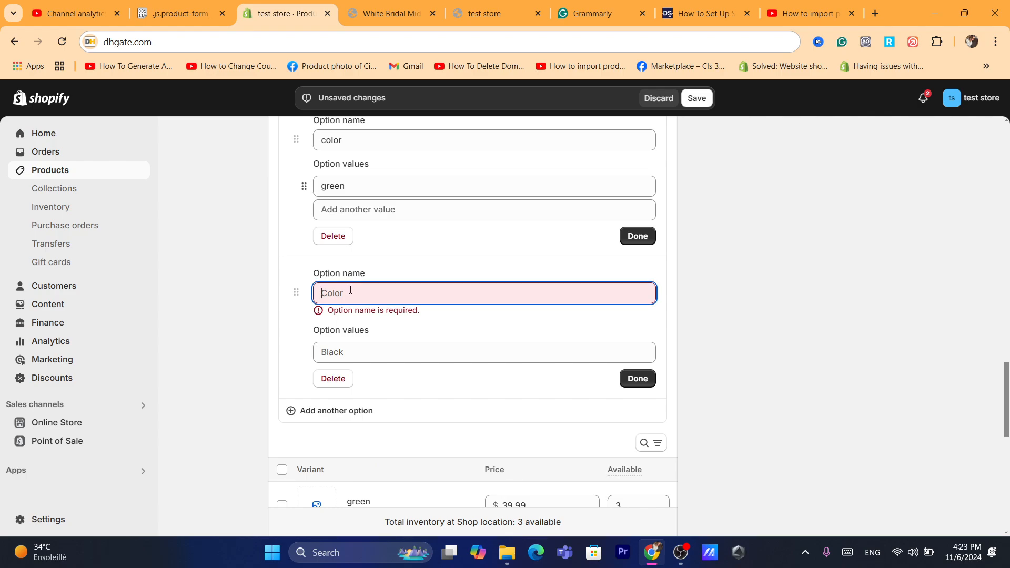
pyautogui.write('size')
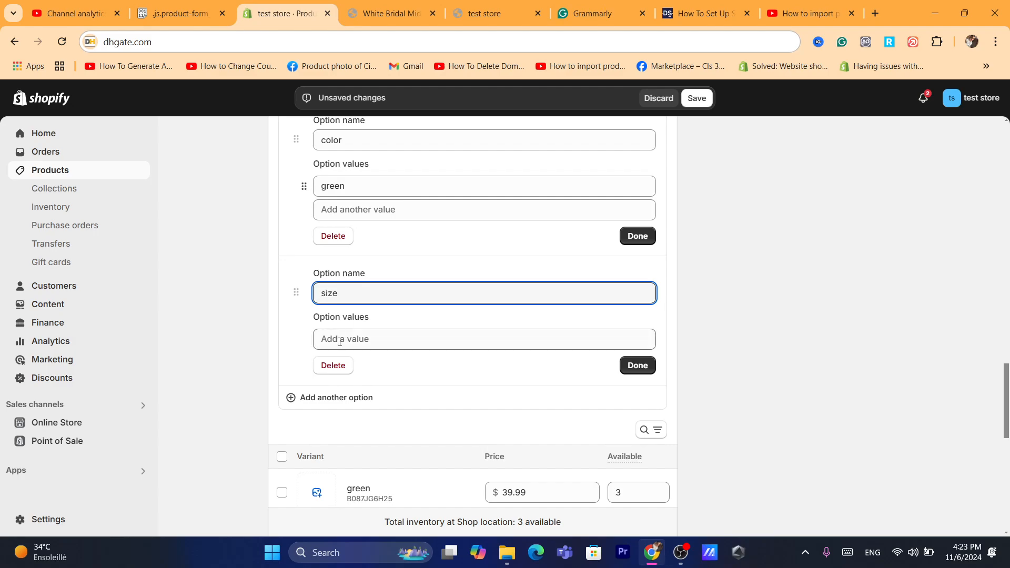
pyautogui.click(354, 339)
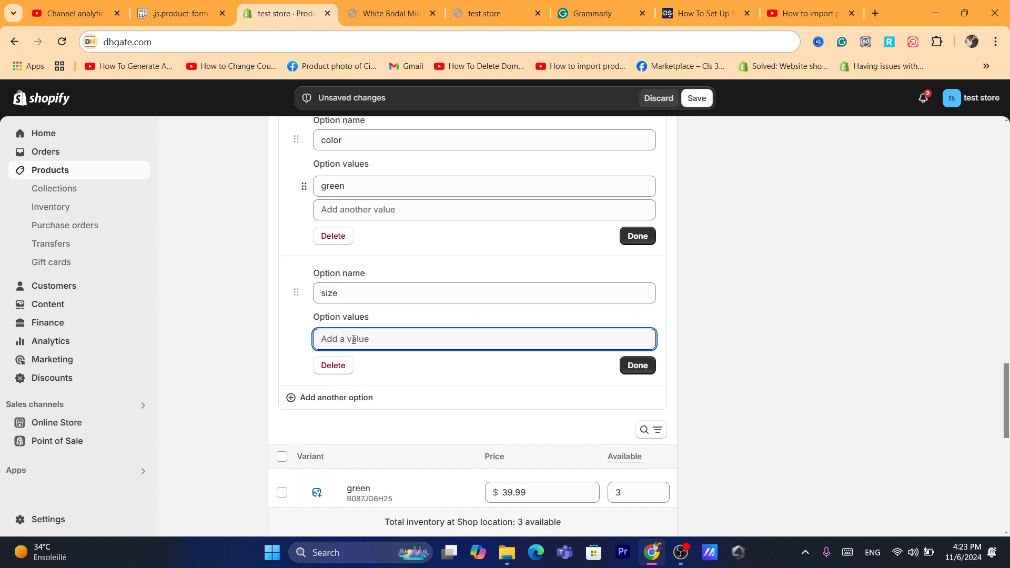
pyautogui.write('xxl')
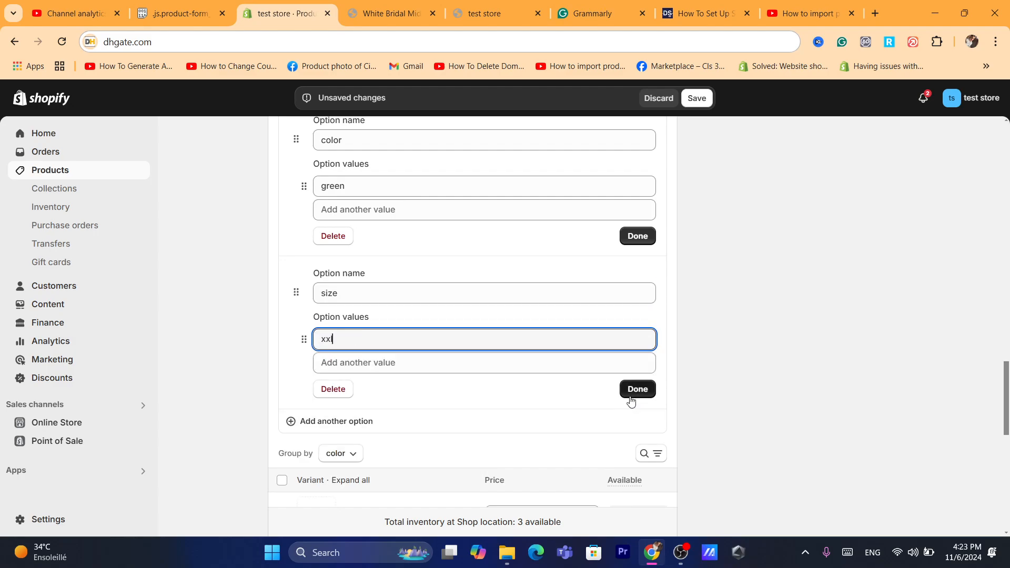
pyautogui.click(637, 389)
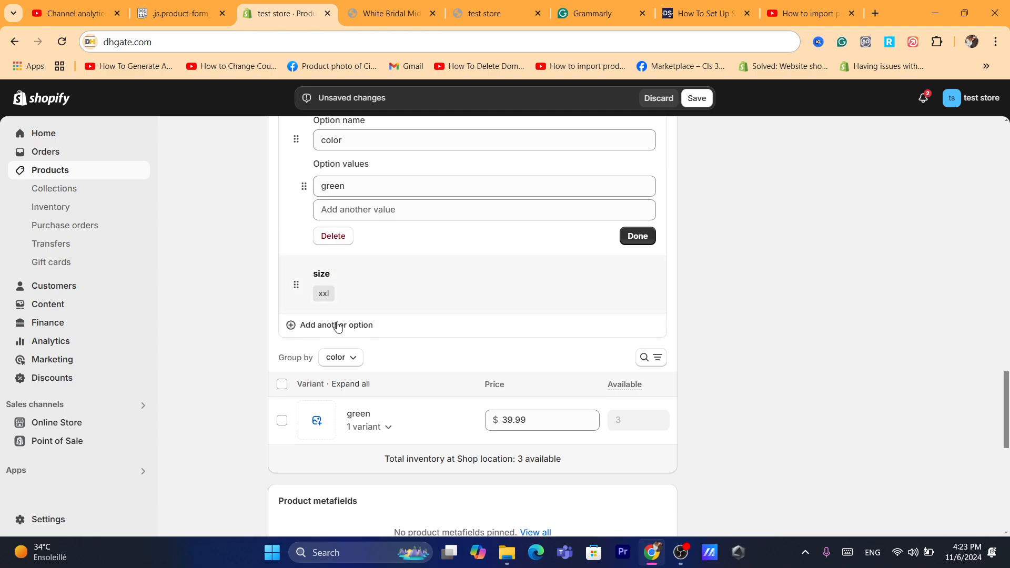
# Group the variant list by size and switch the grouping back to color
pyautogui.click(338, 361)
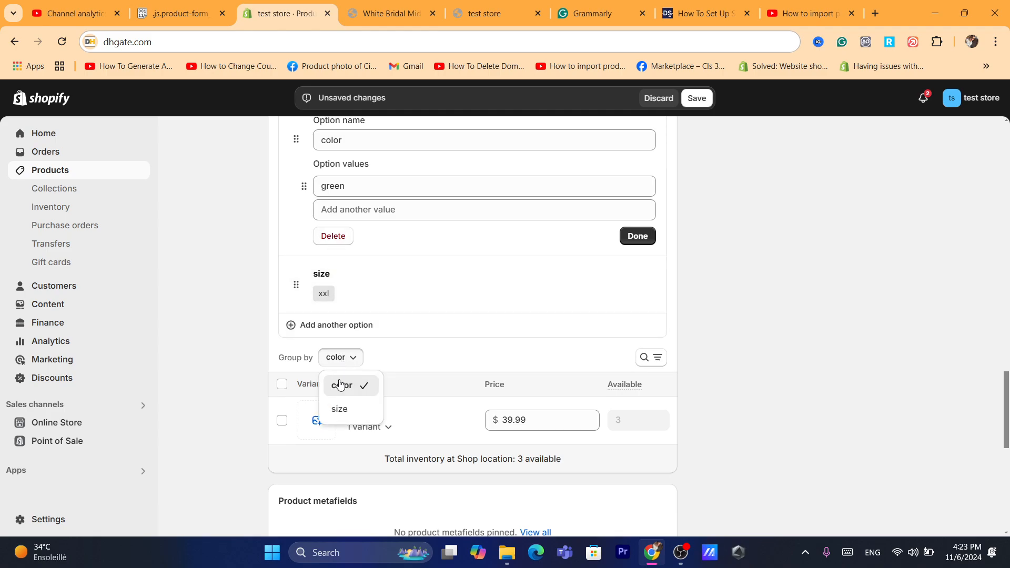
pyautogui.click(351, 413)
pyautogui.click(343, 360)
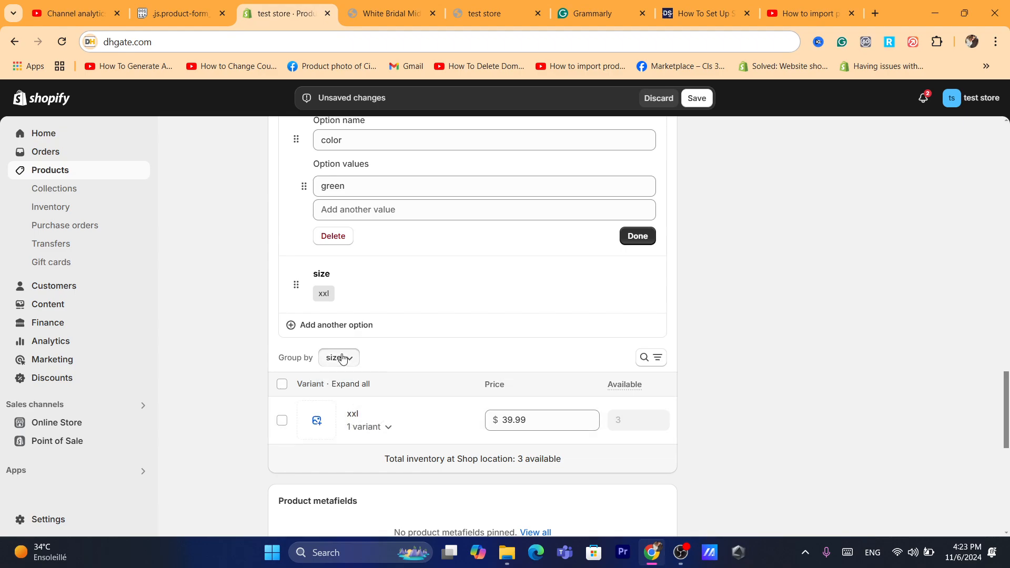
pyautogui.click(344, 388)
# Try to add a third variant option named color
pyautogui.click(339, 325)
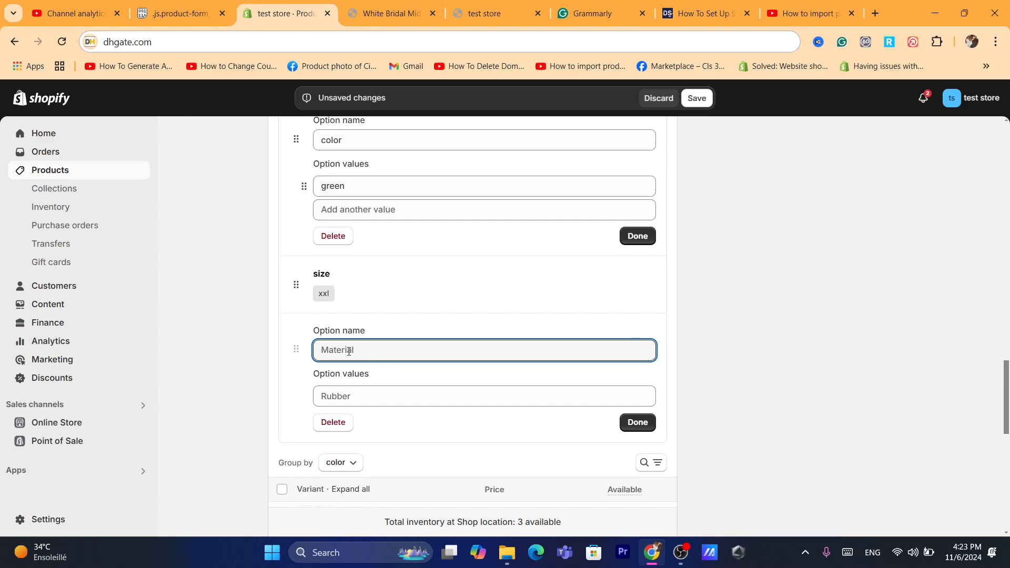
pyautogui.write('color')
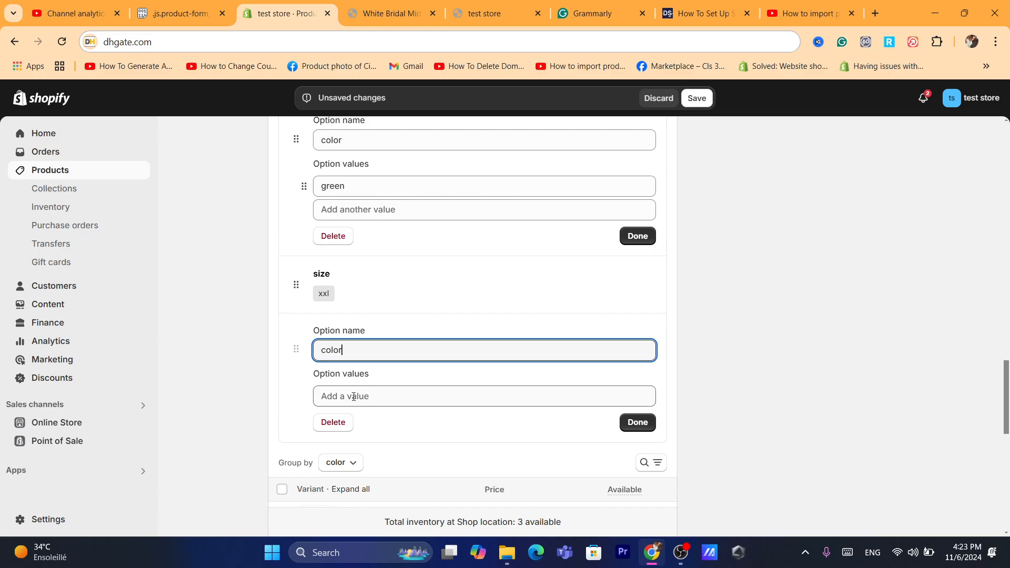
pyautogui.click(354, 397)
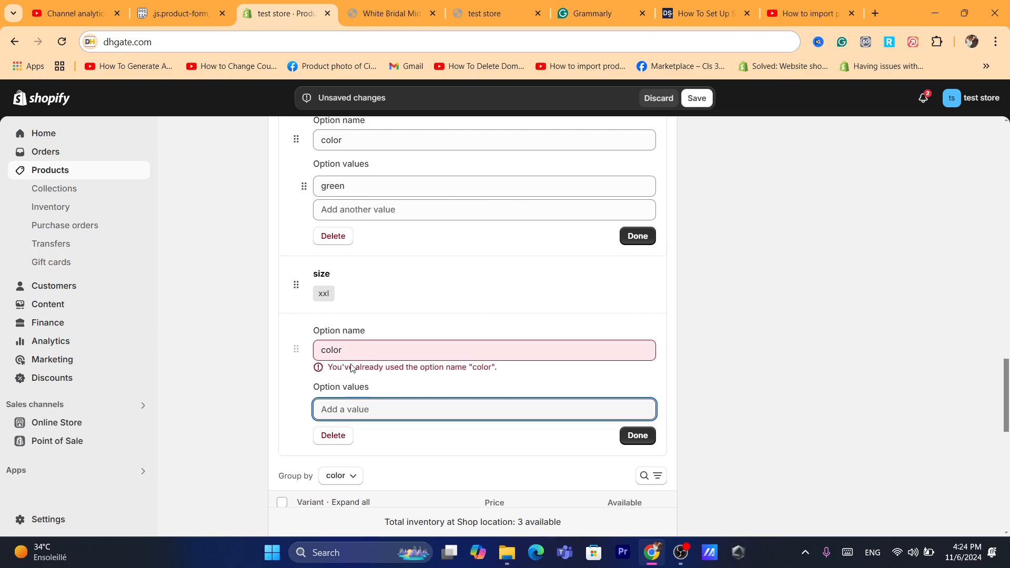
pyautogui.click(352, 347)
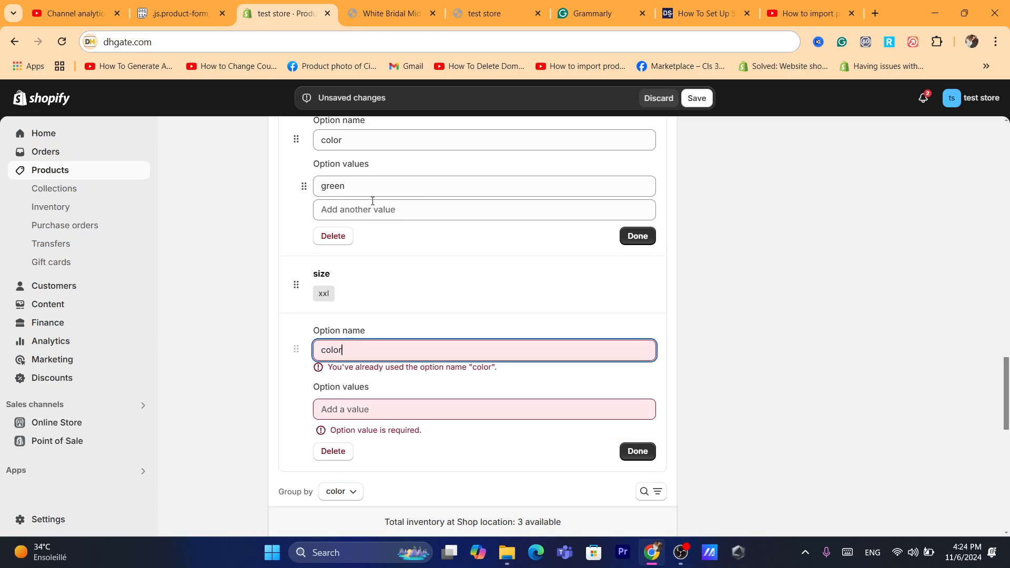
pyautogui.click(882, 322)
# Add the value blue to the existing color option and clear the duplicate name from the third option
pyautogui.scroll(2, 692, 302)
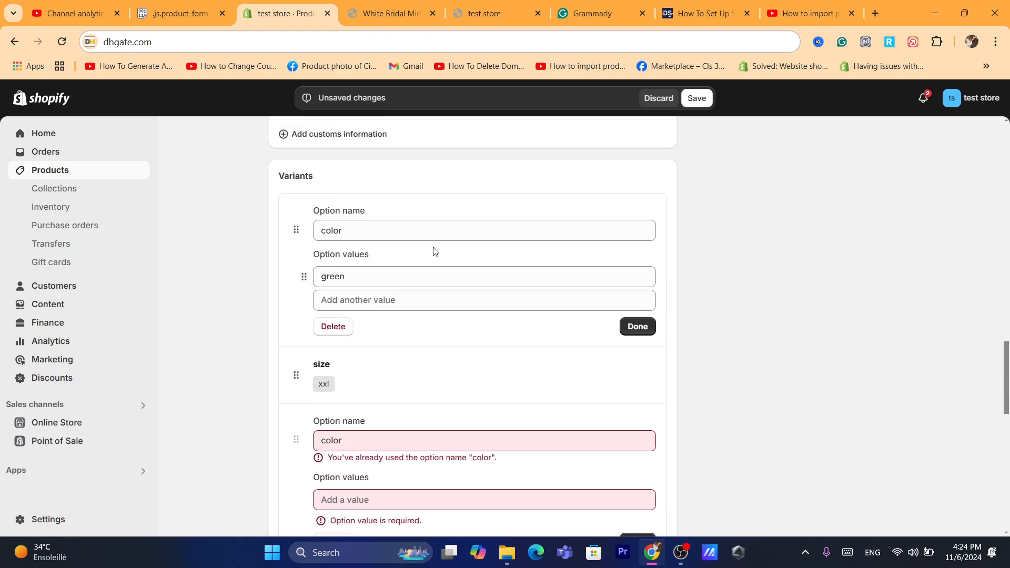
pyautogui.click(348, 303)
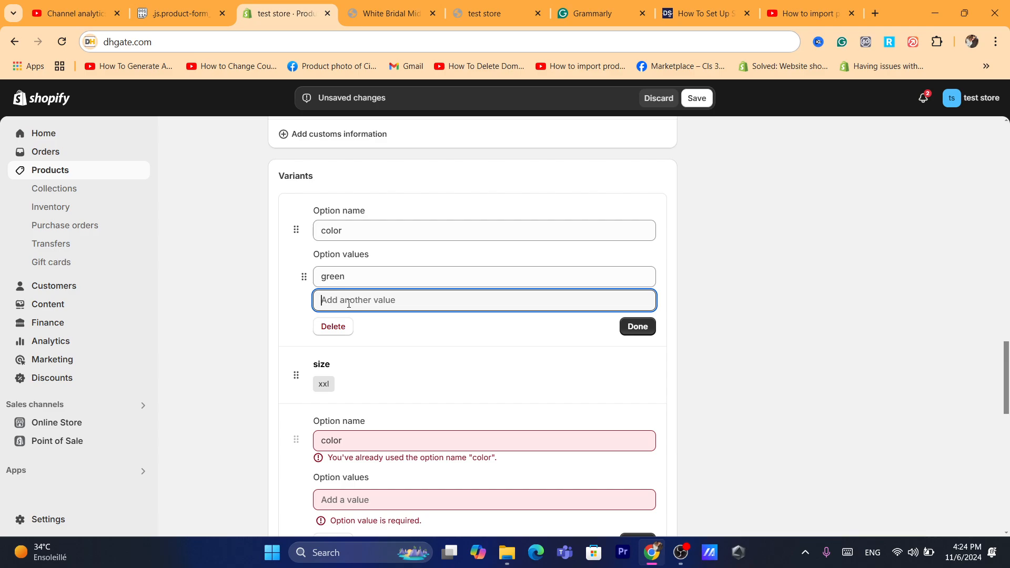
pyautogui.write('blue')
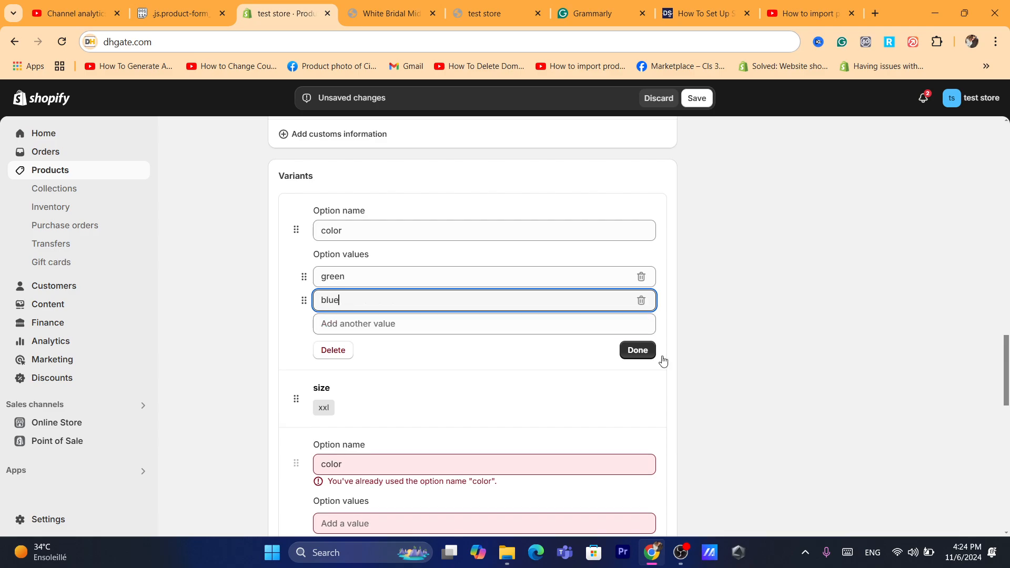
pyautogui.click(634, 350)
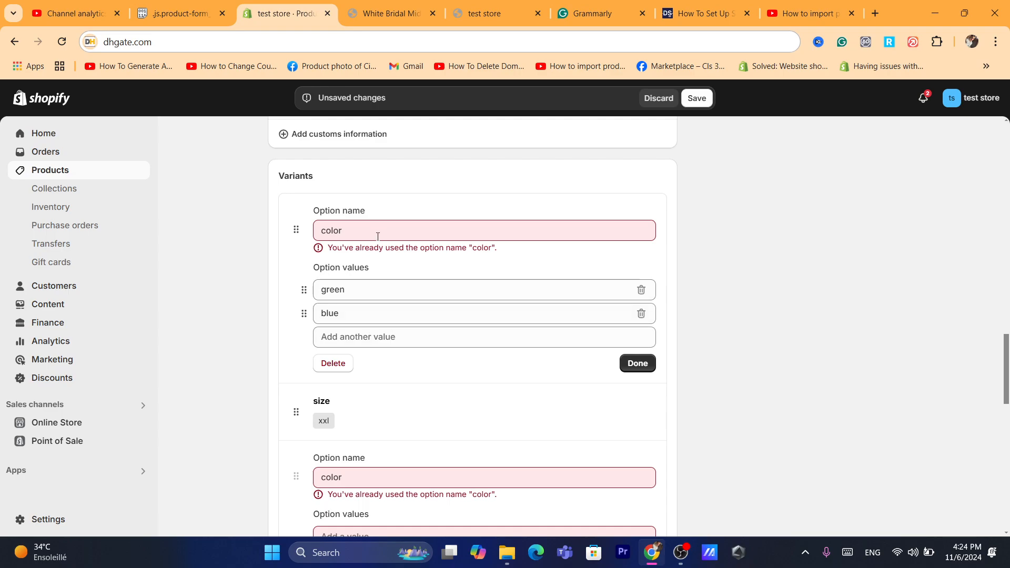
pyautogui.doubleClick(382, 479)
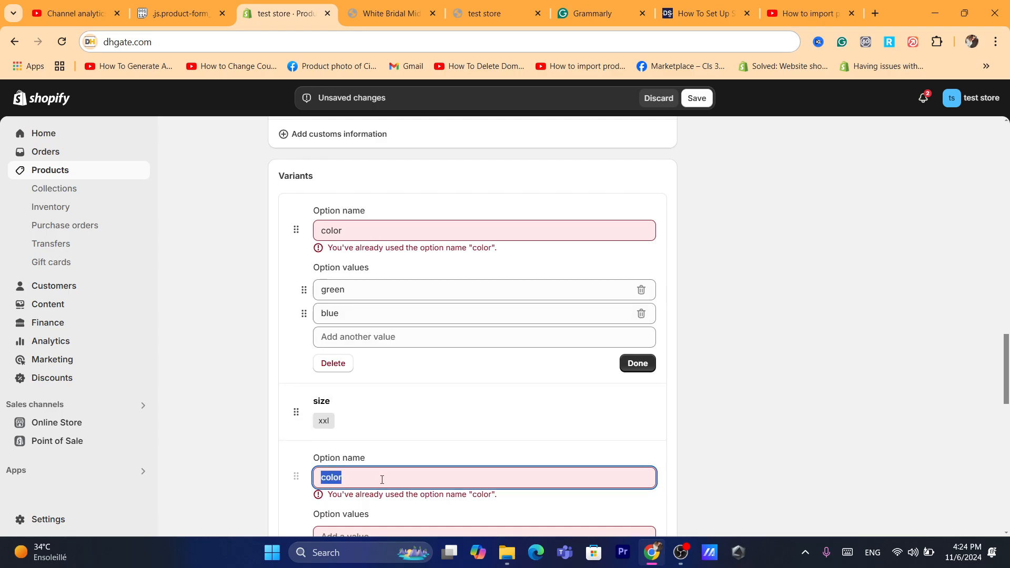
pyautogui.press('BackSpace')
# Add the value white to the color option and finish editing that option
pyautogui.click(362, 326)
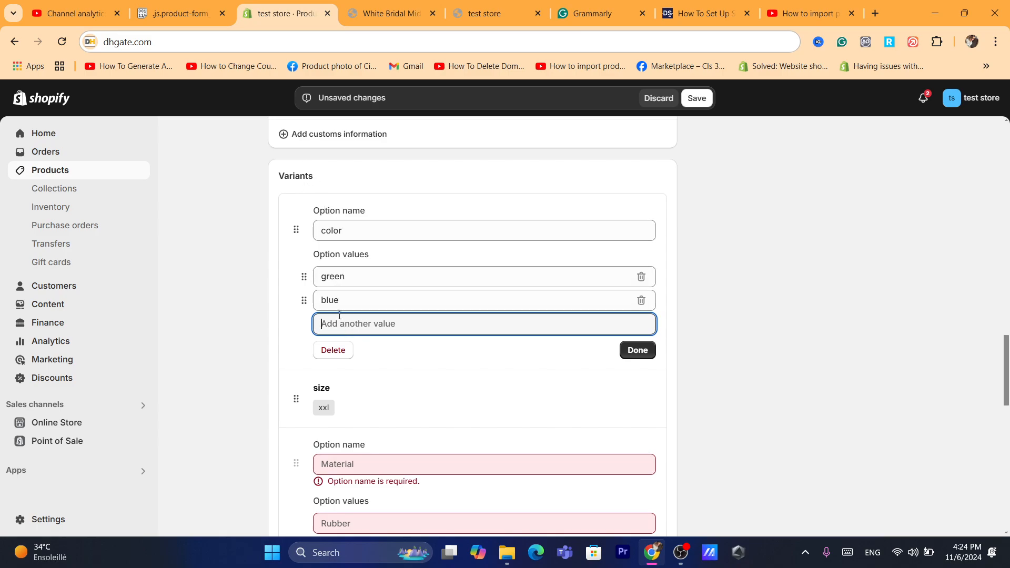
pyautogui.write('white')
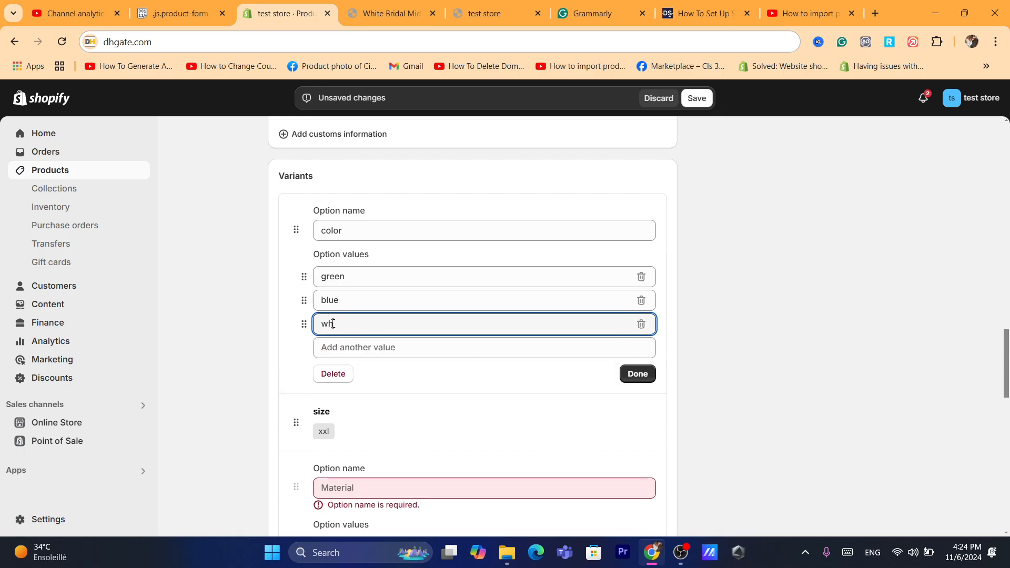
pyautogui.click(648, 377)
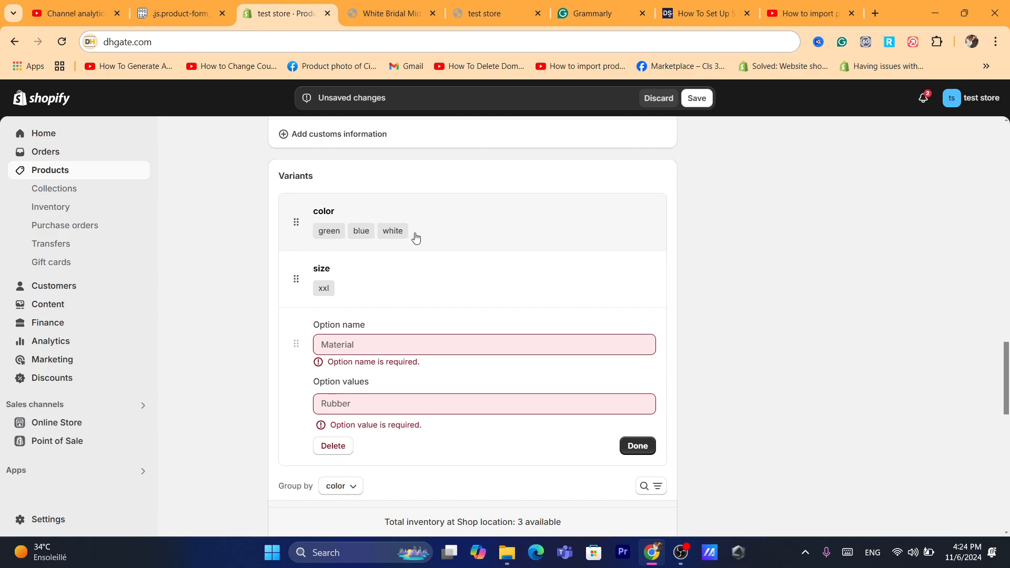
# Add the value m to the size option and finish editing that option
pyautogui.click(337, 279)
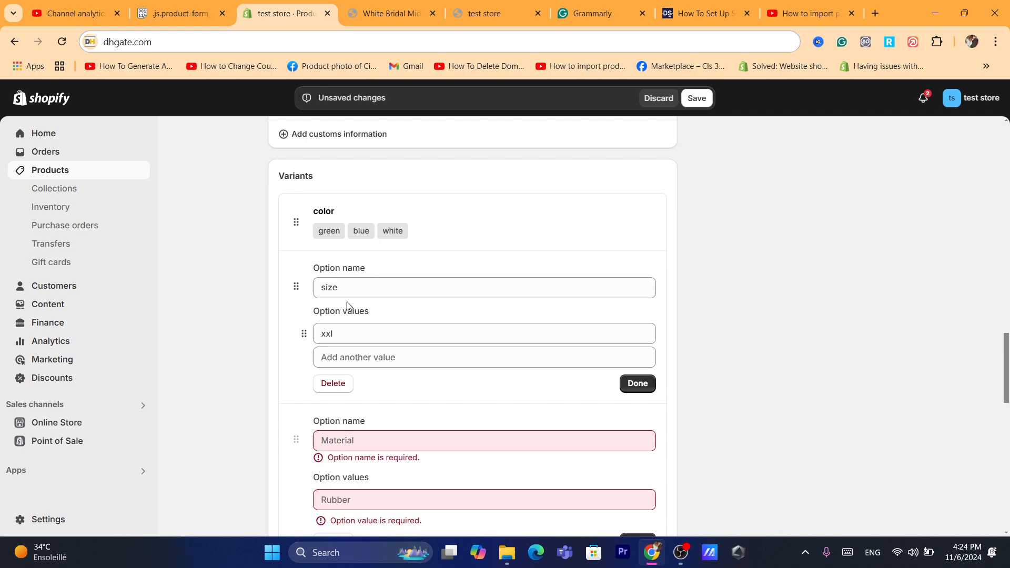
pyautogui.click(347, 359)
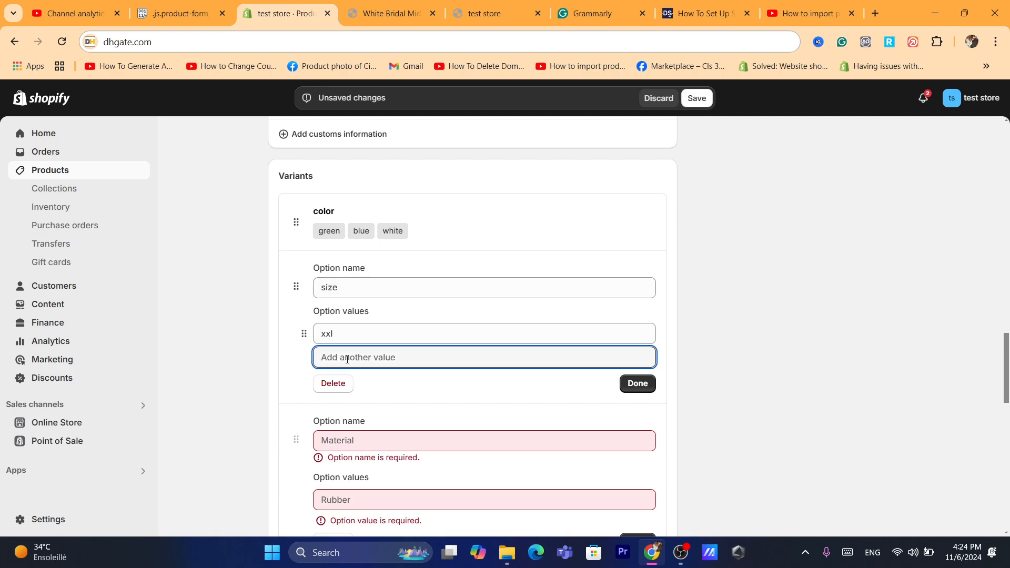
pyautogui.write('m')
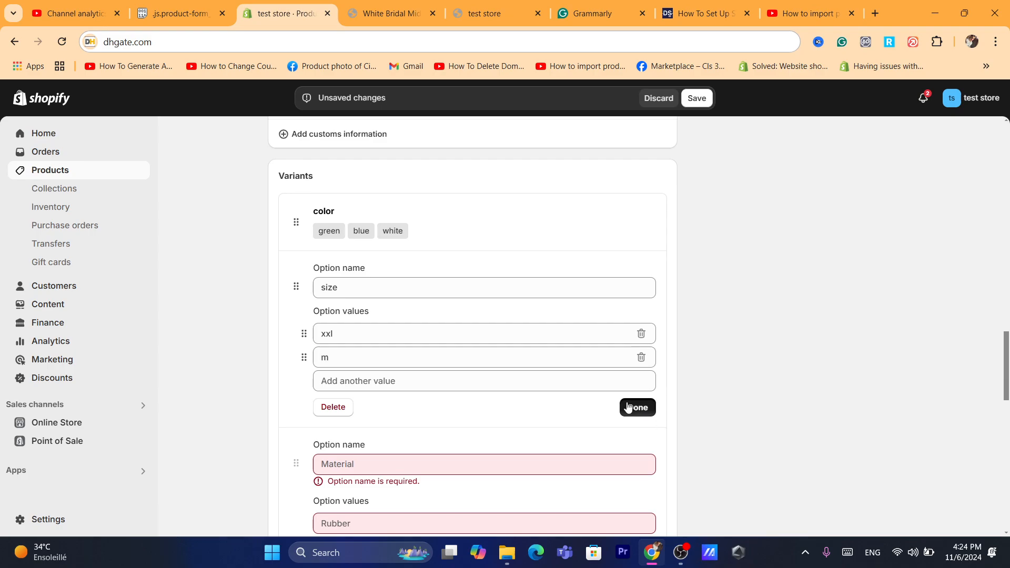
pyautogui.click(637, 407)
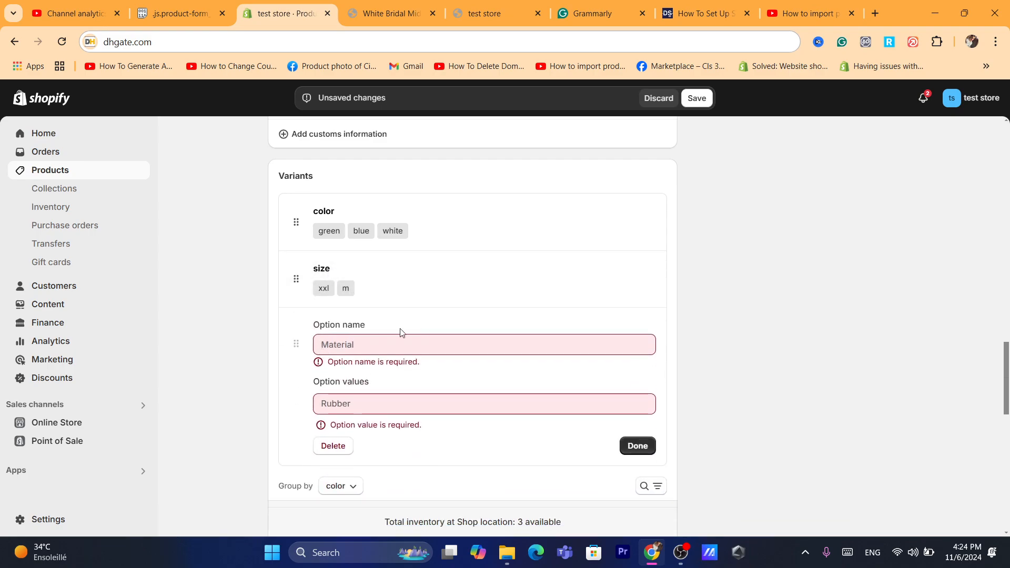
# Delete the empty third option and save the product with its color and size variants
pyautogui.click(348, 343)
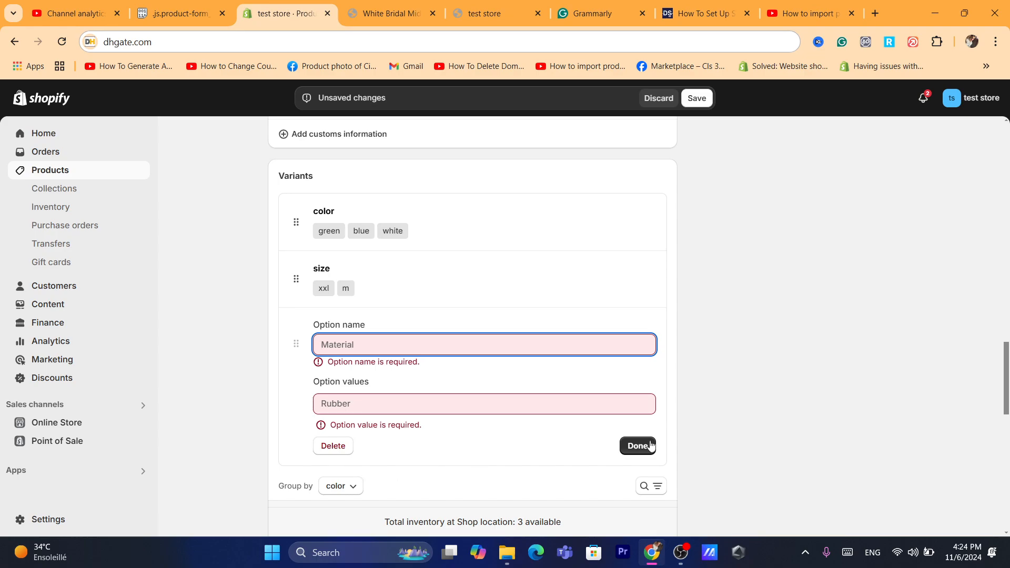
pyautogui.click(690, 446)
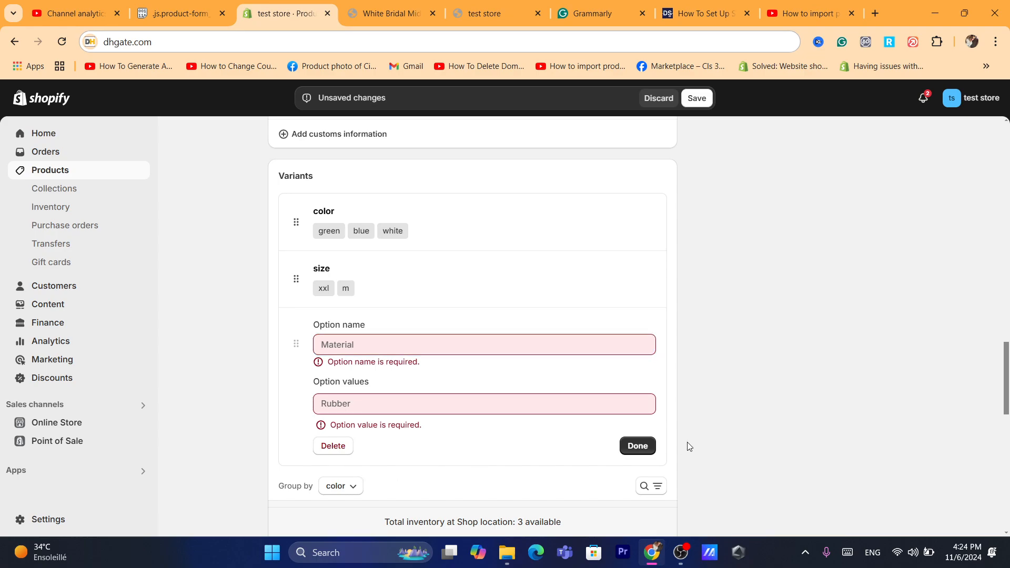
pyautogui.click(704, 100)
pyautogui.click(333, 446)
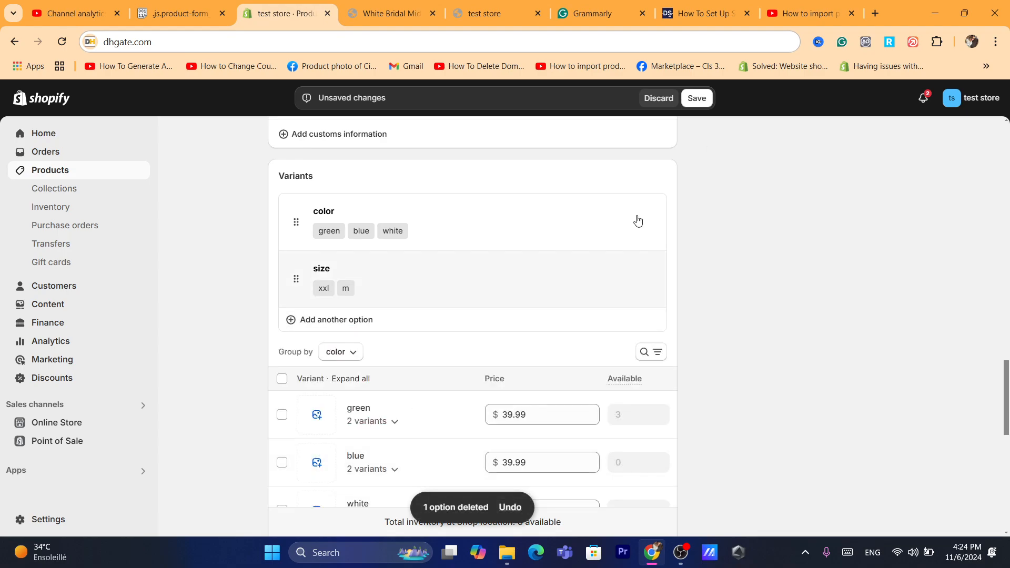
pyautogui.click(707, 104)
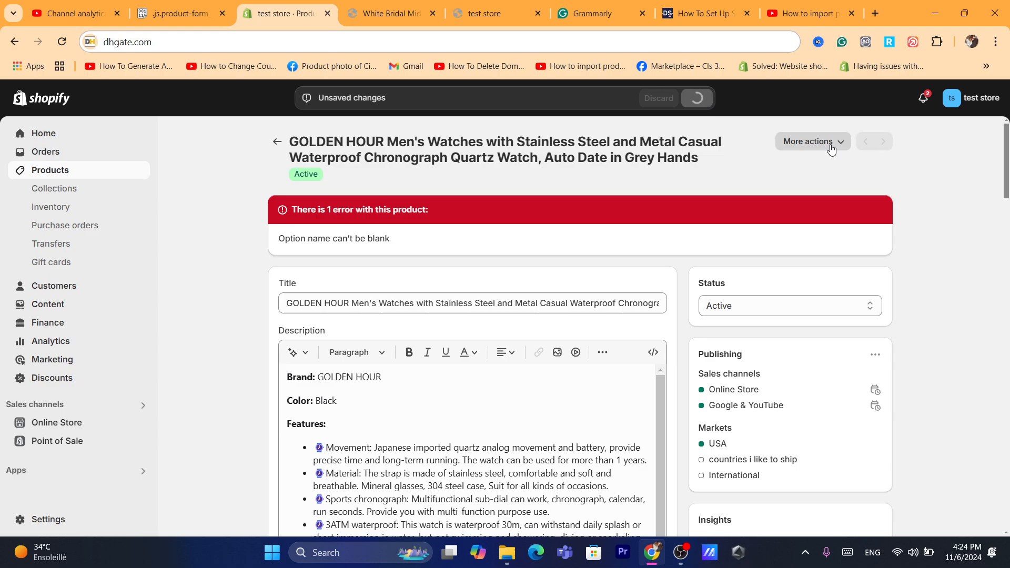
pyautogui.click(810, 141)
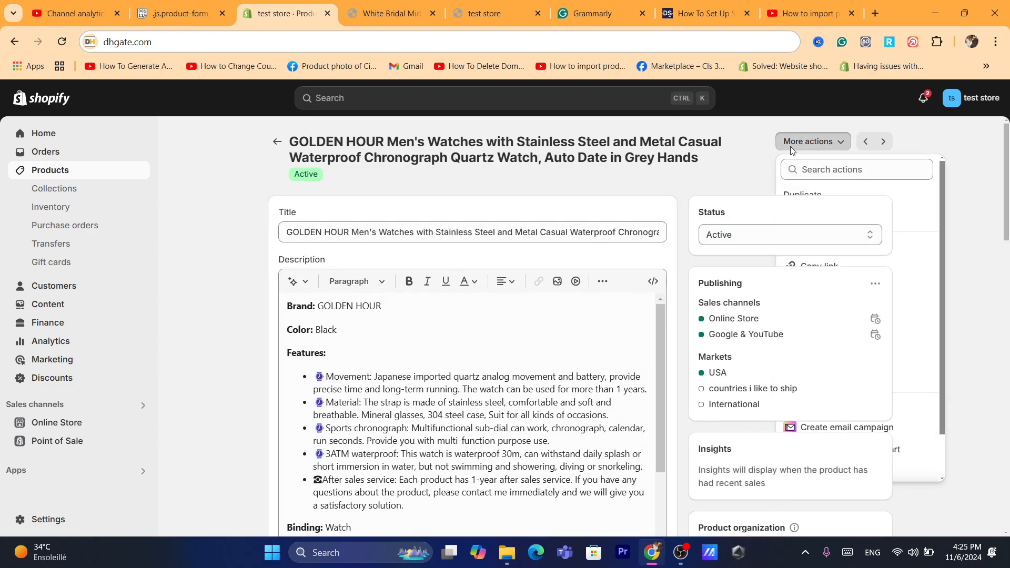
pyautogui.click(791, 150)
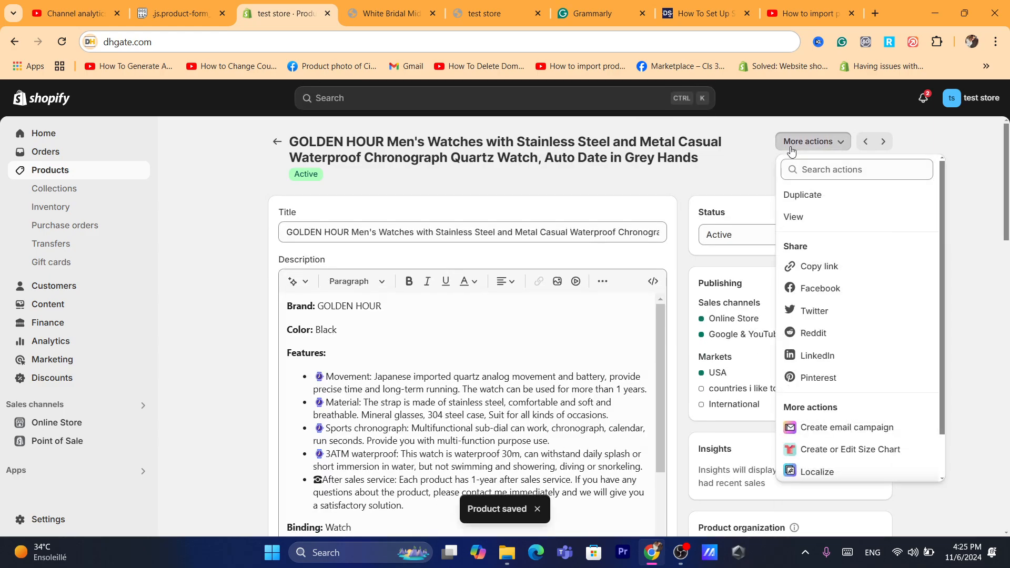
pyautogui.click(714, 149)
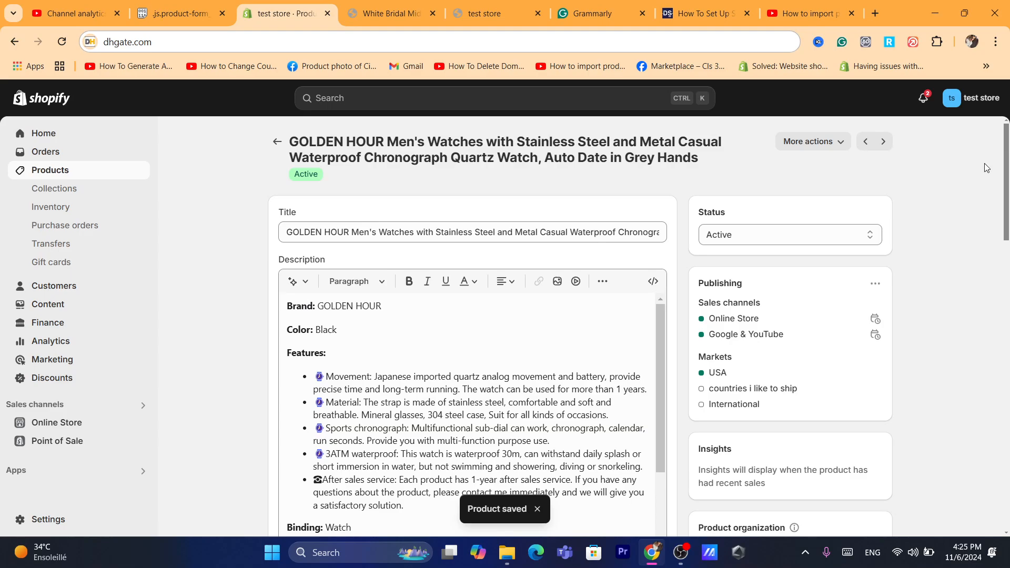
# Review the watch product's search engine listing and open it for editing
pyautogui.moveTo(1006, 182); pyautogui.dragTo(1008, 305)
pyautogui.moveTo(1002, 448); pyautogui.dragTo(973, 524)
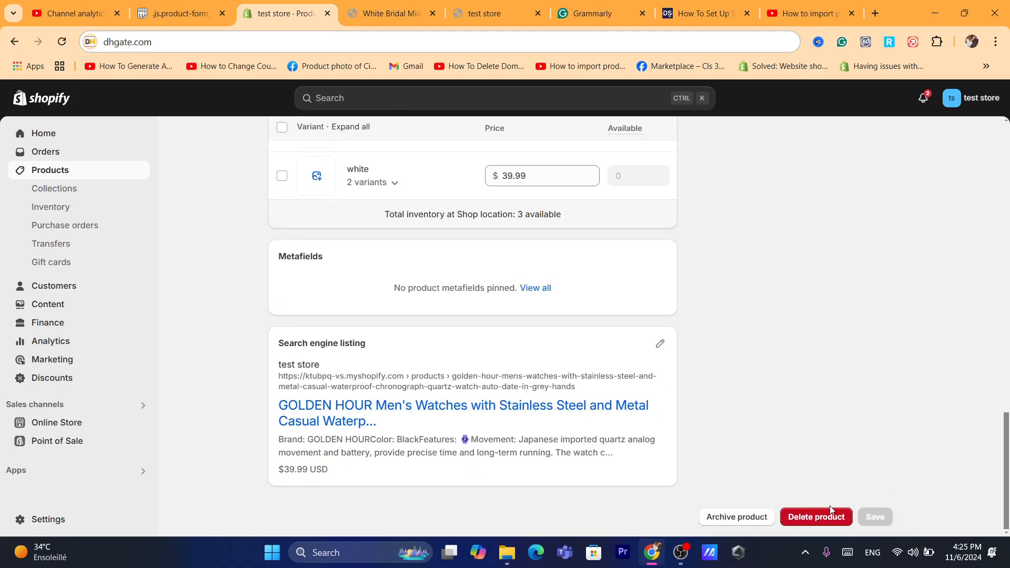
pyautogui.moveTo(1008, 483)
pyautogui.mouseDown()
pyautogui.moveTo(969, 223)
pyautogui.moveTo(1008, 426)
pyautogui.moveTo(1006, 487)
pyautogui.mouseUp()
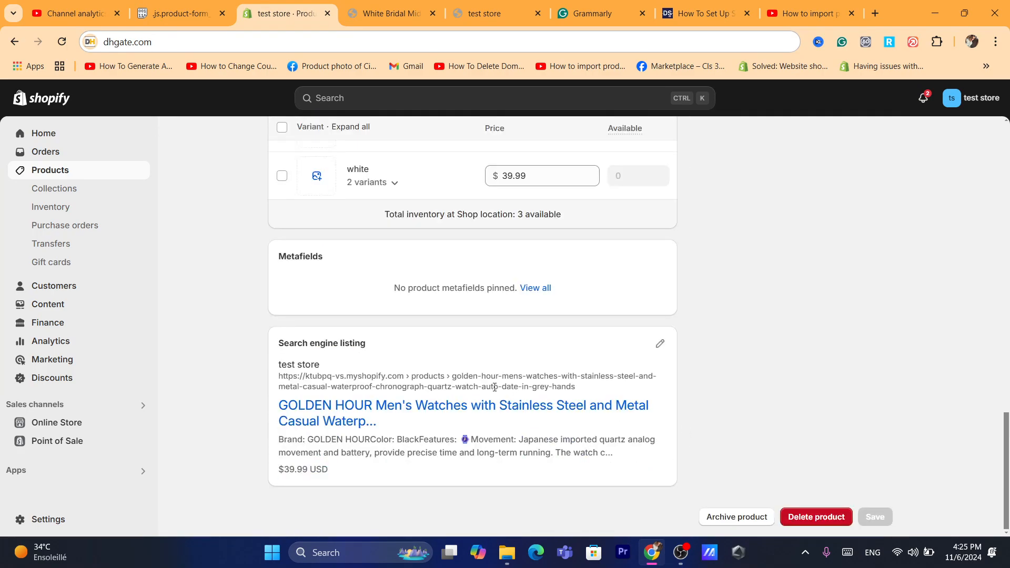
pyautogui.tripleClick(366, 410)
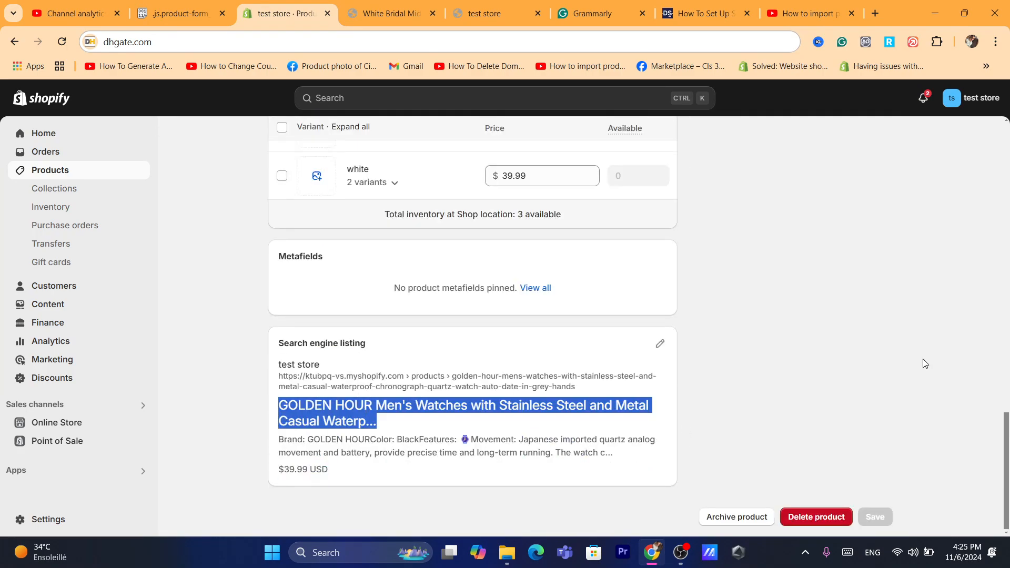
pyautogui.click(660, 343)
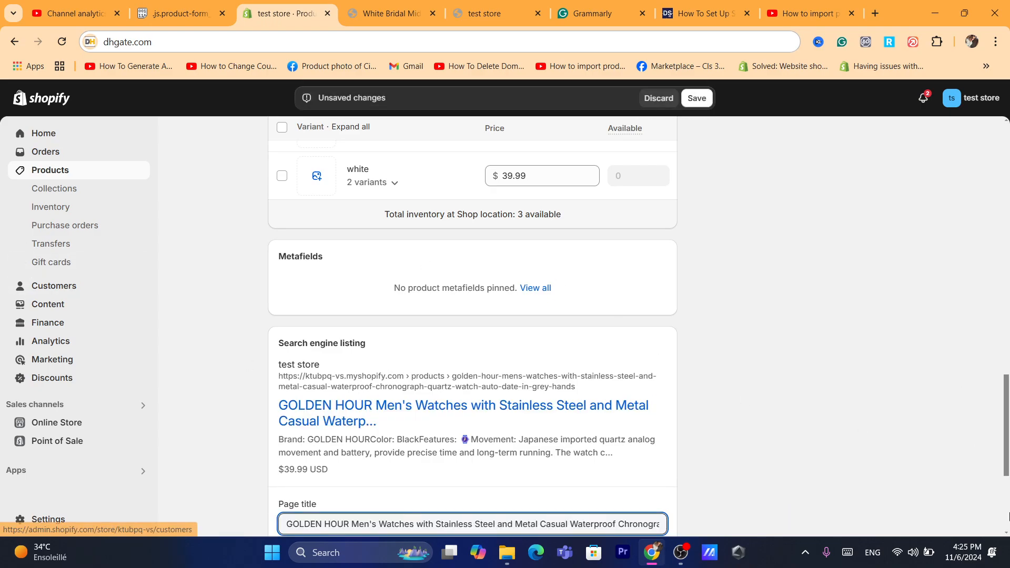
pyautogui.scroll(-4, 719, 291)
pyautogui.moveTo(1009, 460); pyautogui.dragTo(1009, 237)
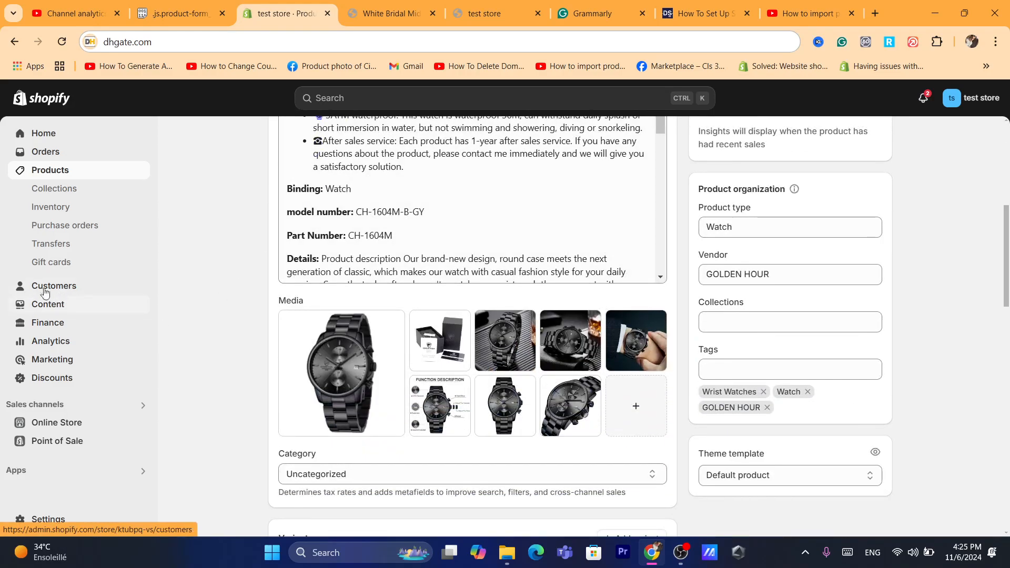
# Return to the product list and view the GOLDEN HOUR watch on the online store
pyautogui.click(50, 171)
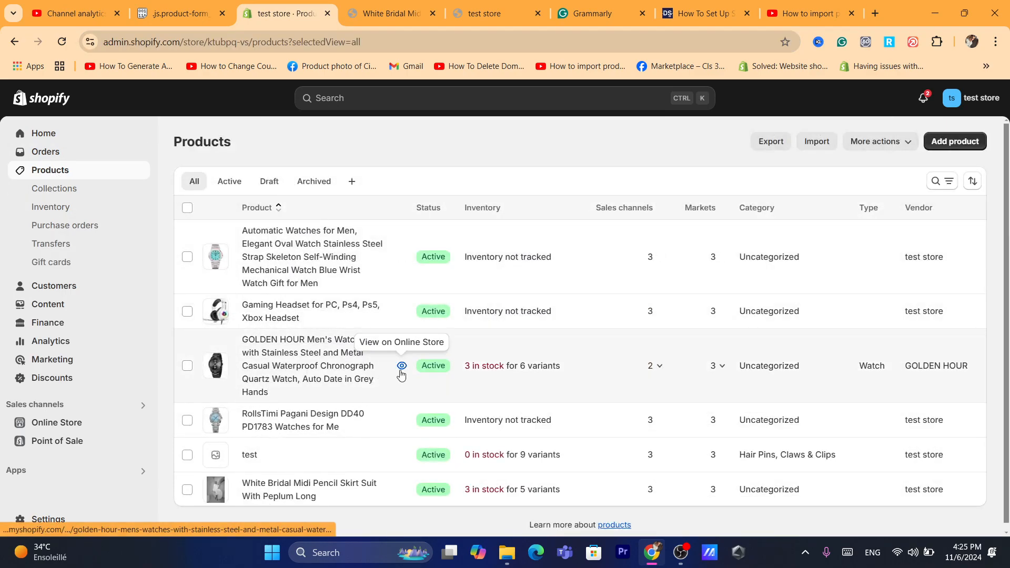
pyautogui.click(401, 366)
pyautogui.click(425, 42)
pyautogui.write('dhgate.com')
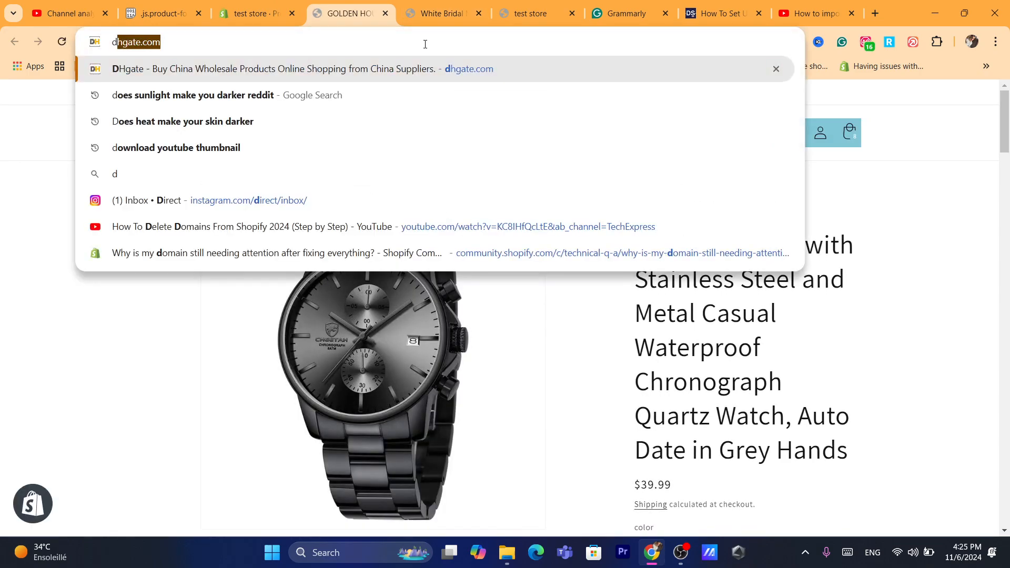
pyautogui.click(869, 287)
# Examine the title, price, color and size options on the watch's storefront page
pyautogui.moveTo(1007, 144); pyautogui.dragTo(1008, 181)
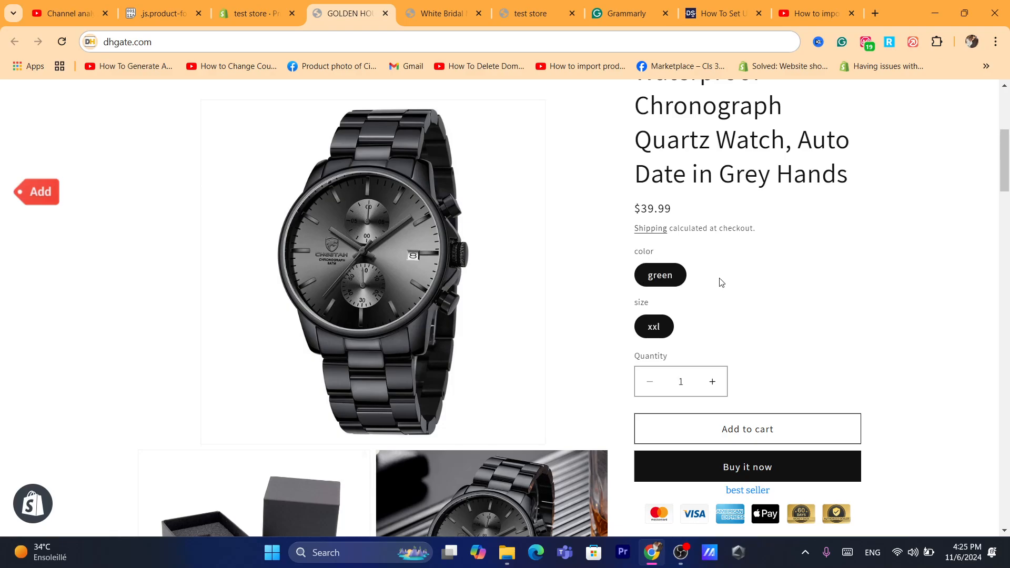
pyautogui.scroll(-3, 1008, 158)
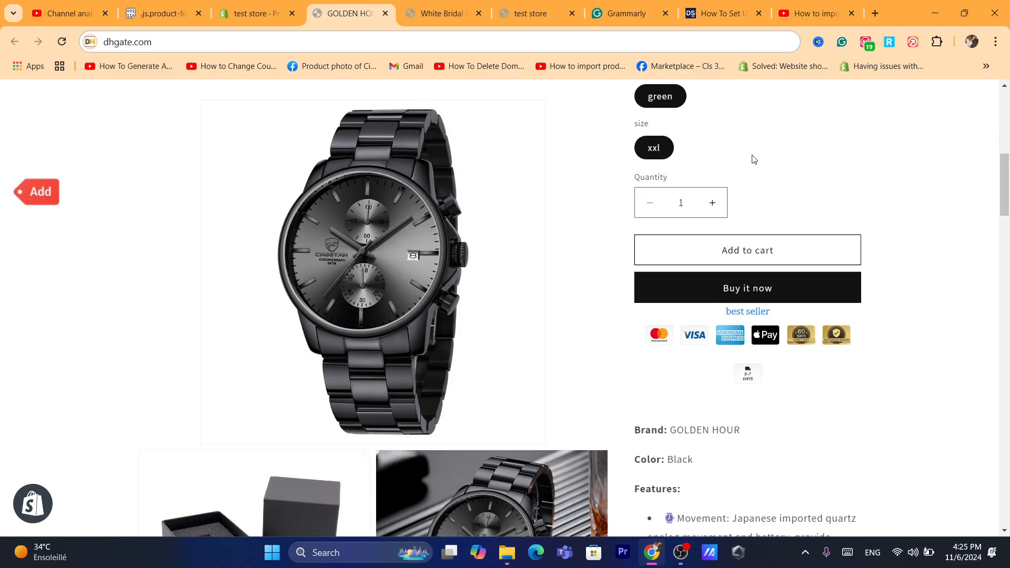
pyautogui.moveTo(1009, 203); pyautogui.dragTo(949, 103)
pyautogui.moveTo(1009, 129); pyautogui.dragTo(1009, 171)
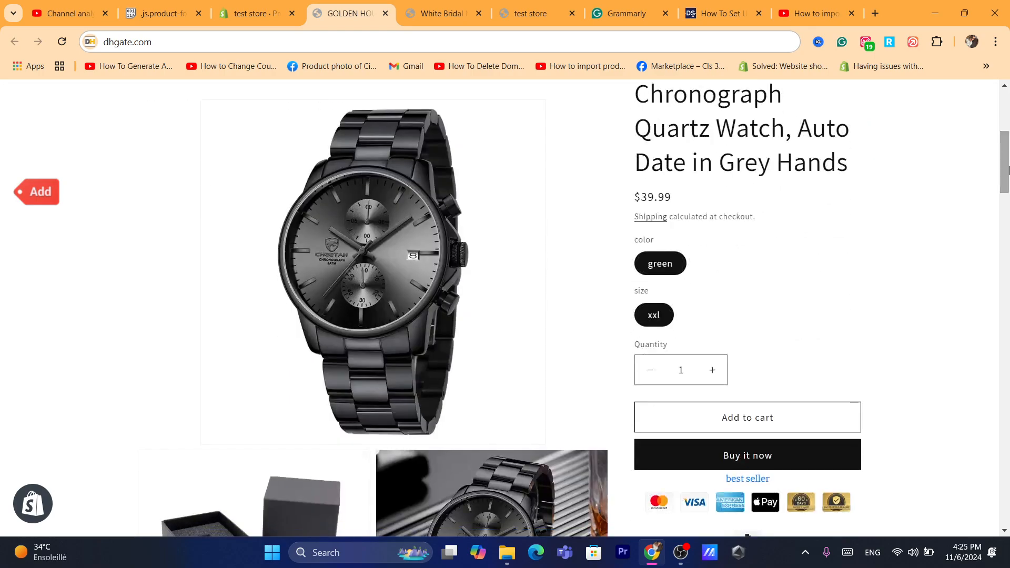
pyautogui.doubleClick(662, 203)
pyautogui.click(797, 172)
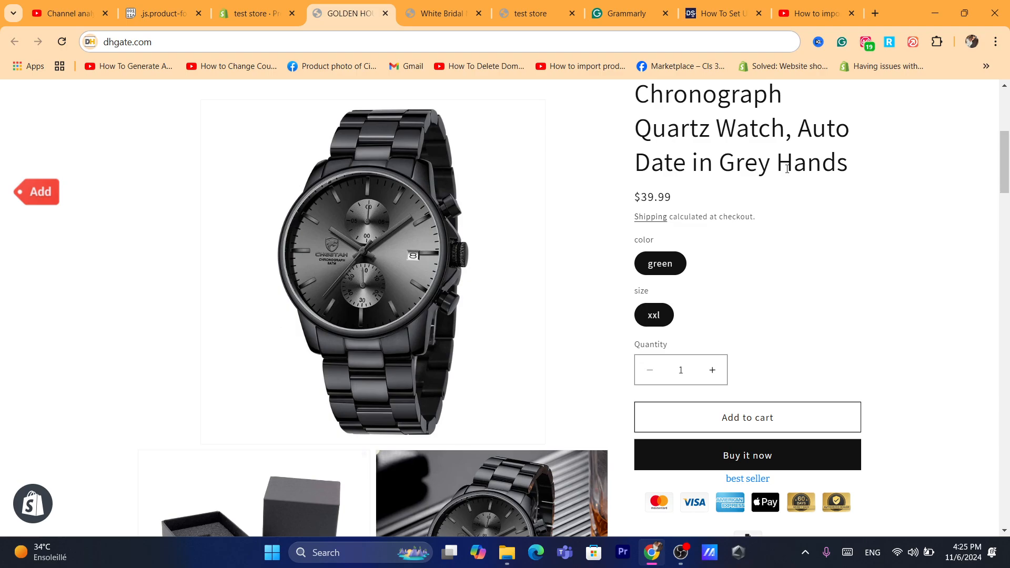
pyautogui.tripleClick(787, 169)
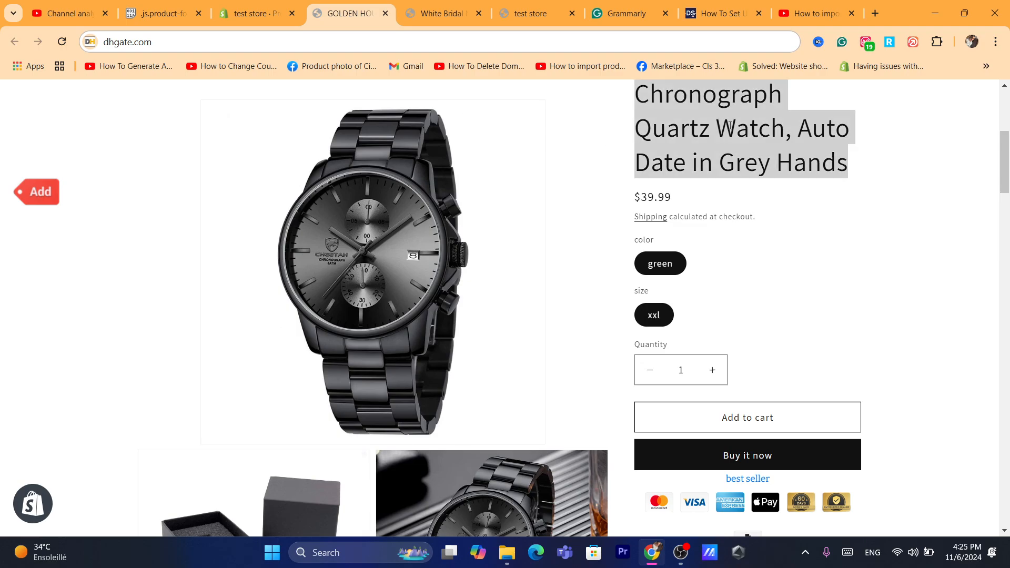
# Reopen the GOLDEN HOUR watch in the Shopify admin and bulk edit all of its variants
pyautogui.click(271, 7)
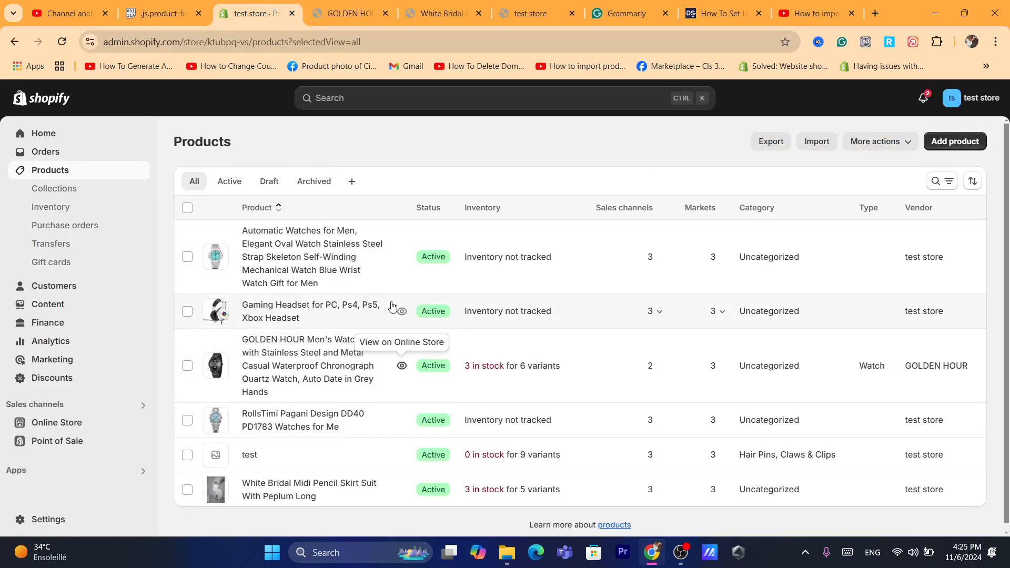
pyautogui.click(324, 356)
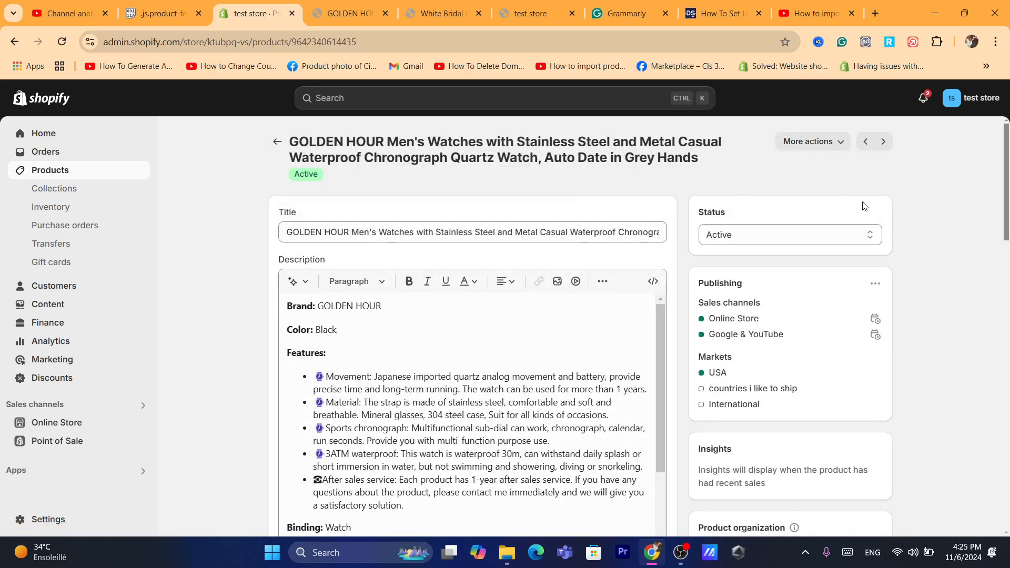
pyautogui.moveTo(1009, 212); pyautogui.dragTo(1008, 408)
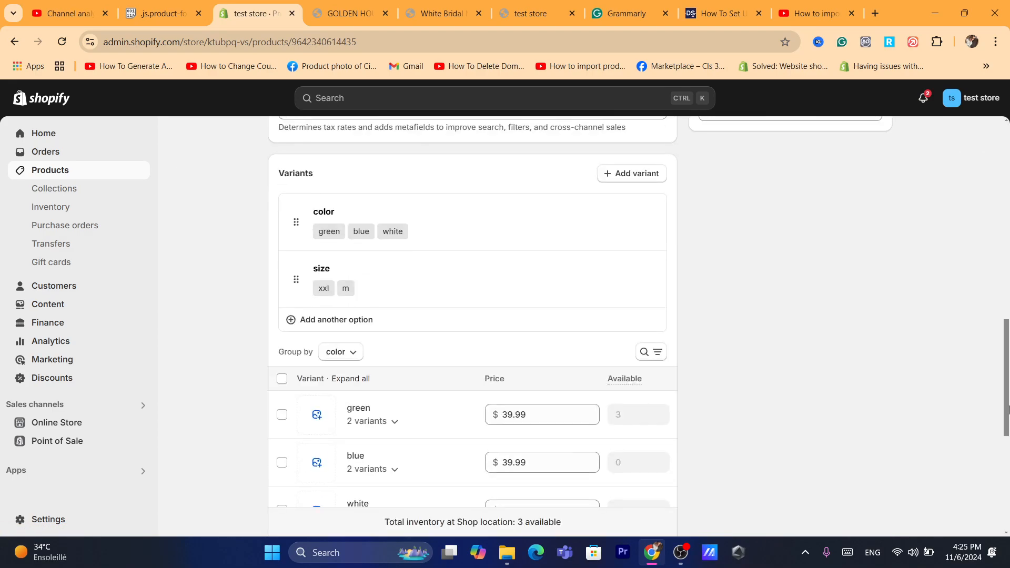
pyautogui.scroll(-2, 721, 380)
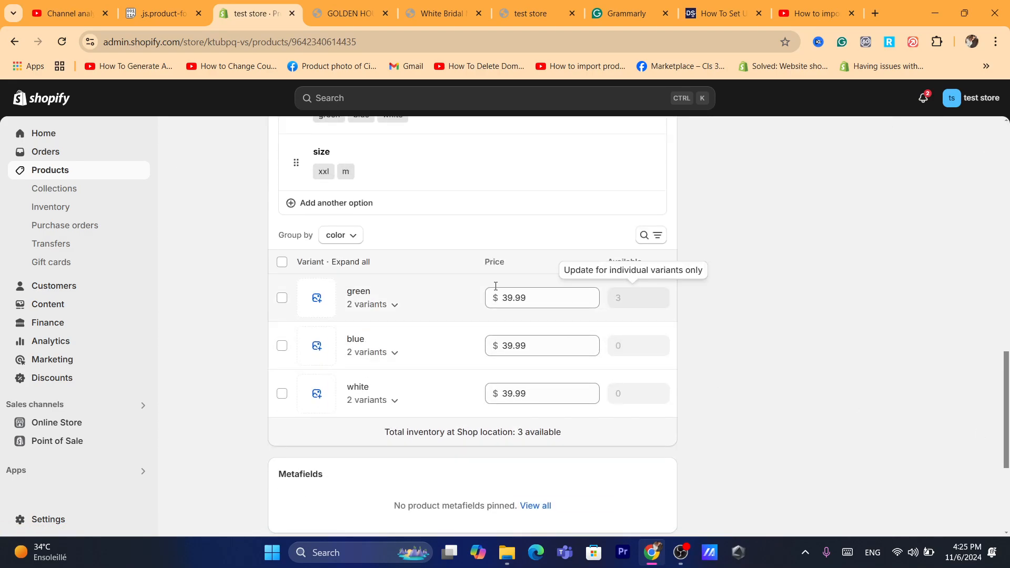
pyautogui.click(282, 263)
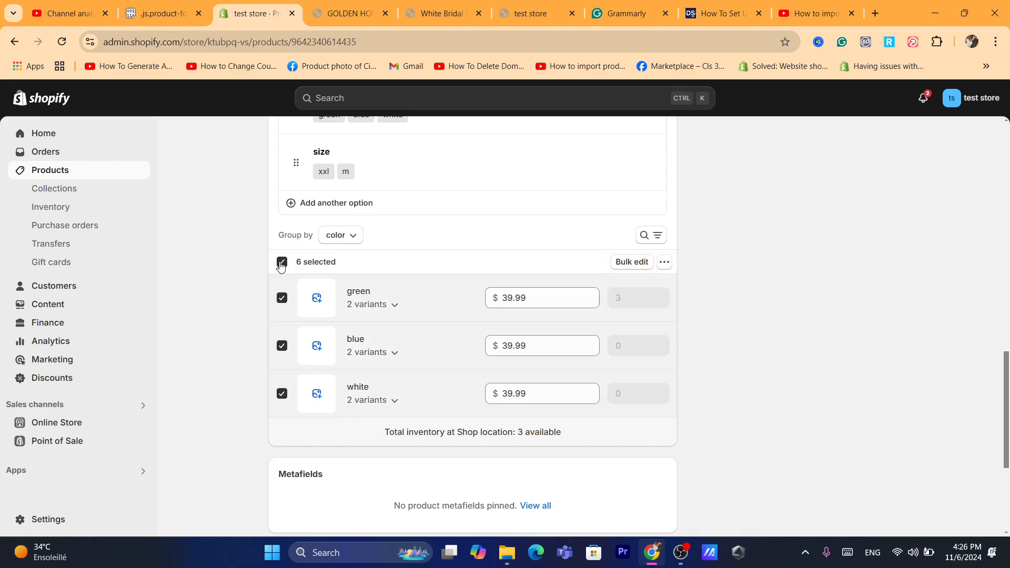
pyautogui.click(631, 262)
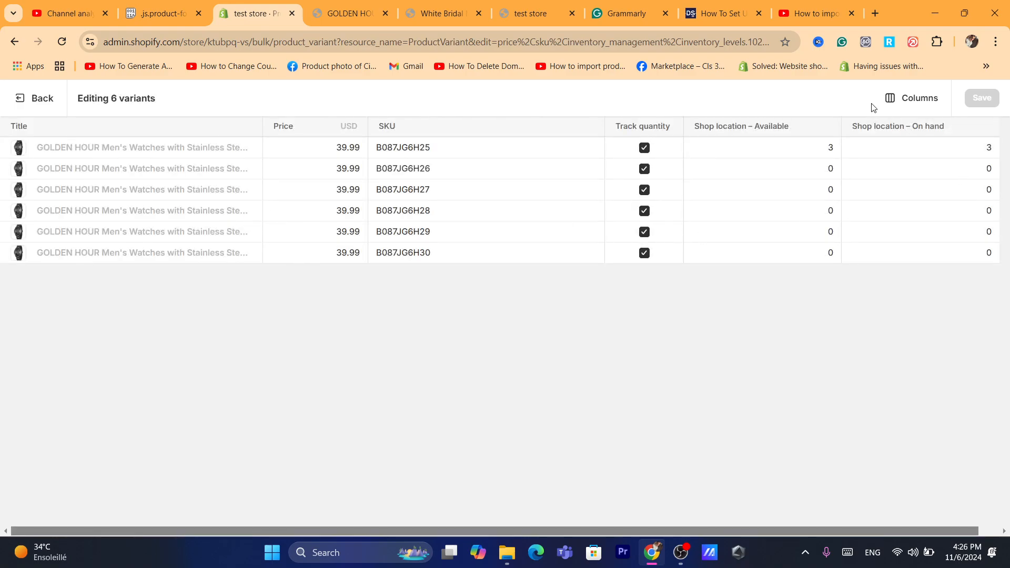
# Set the available quantity to 22 for SKU B087JG6H26 and 2 for SKU B087JG6H28, and save the variants
pyautogui.click(906, 175)
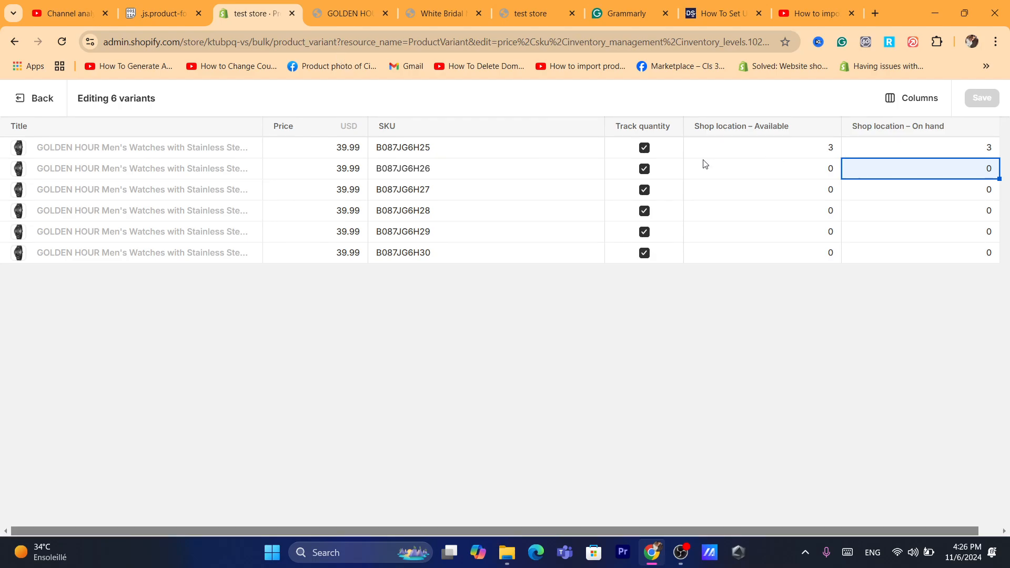
pyautogui.doubleClick(766, 149)
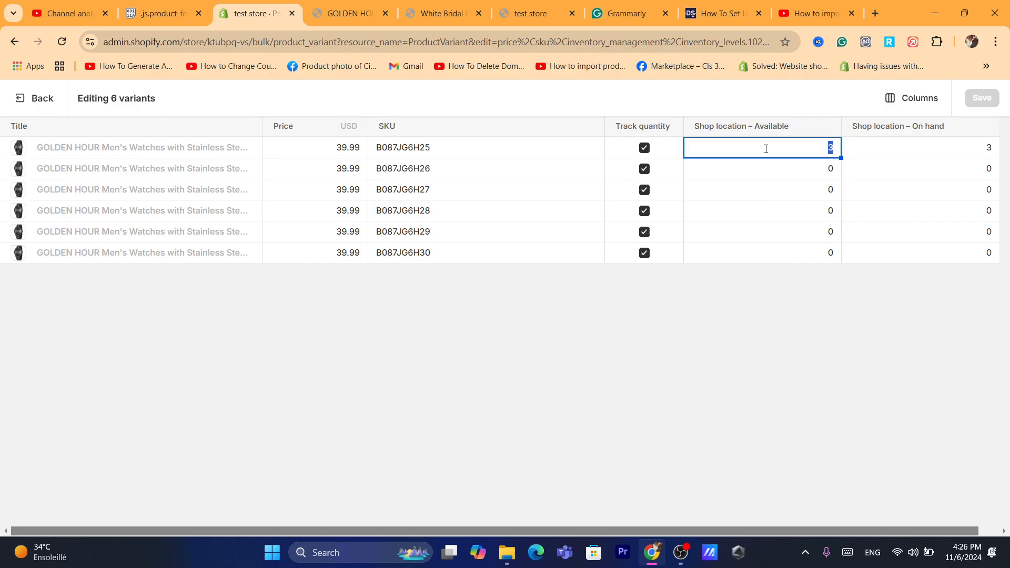
pyautogui.click(788, 166)
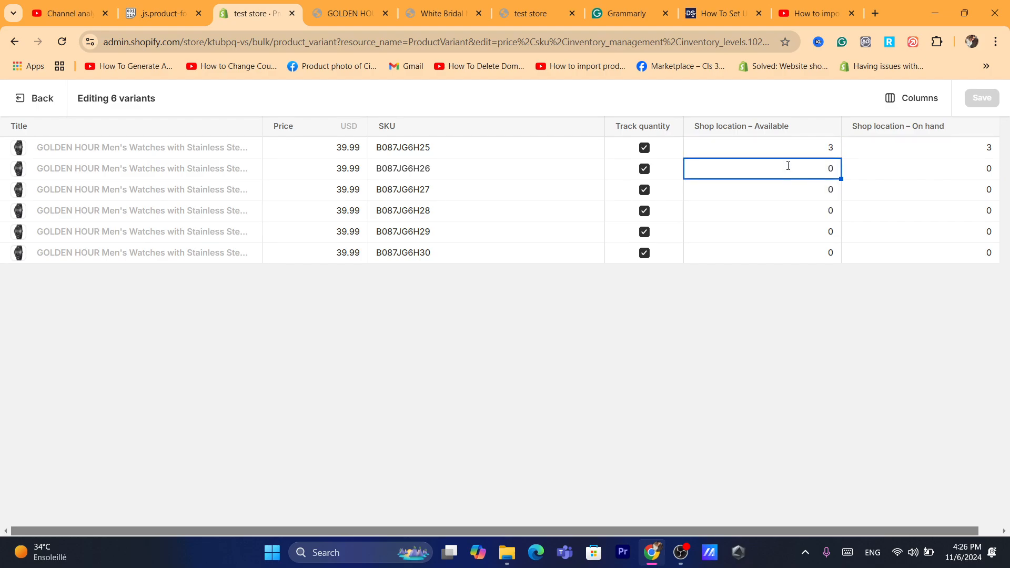
pyautogui.press('BackSpace')
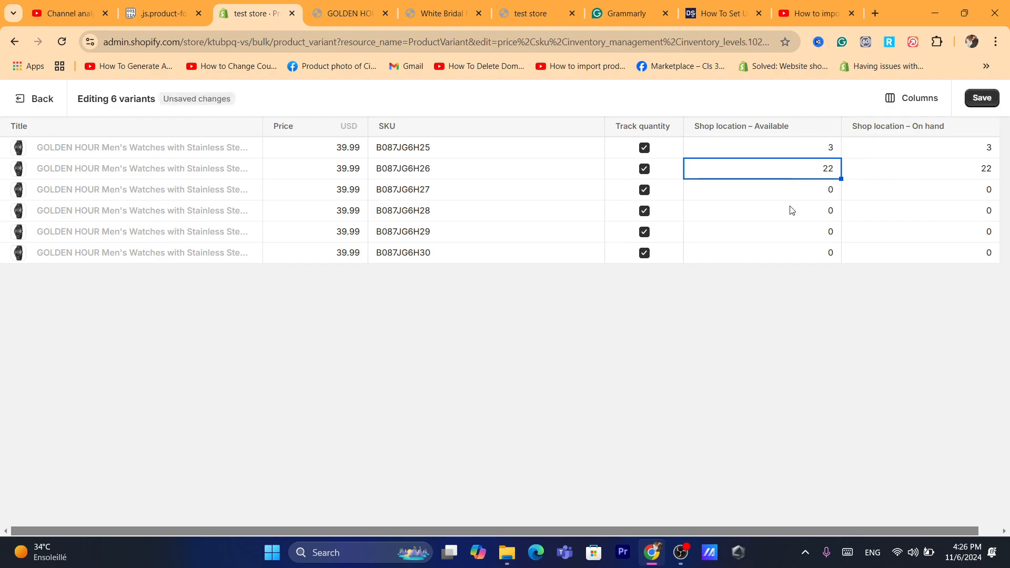
pyautogui.click(791, 210)
pyautogui.press('BackSpace')
pyautogui.write('2')
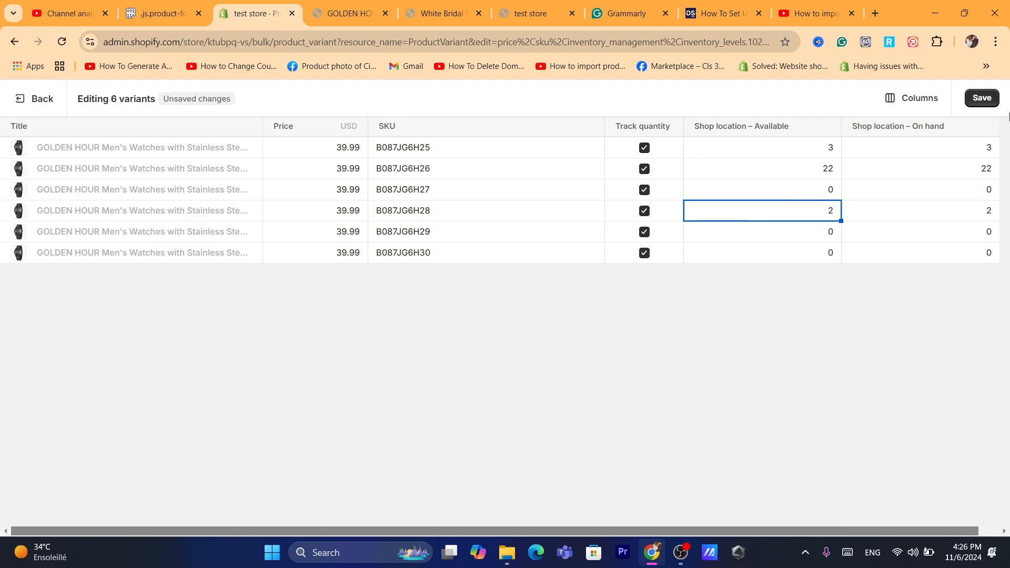
pyautogui.click(981, 98)
# Switch back to the watch's storefront page and reload it to check the variant options
pyautogui.click(332, 5)
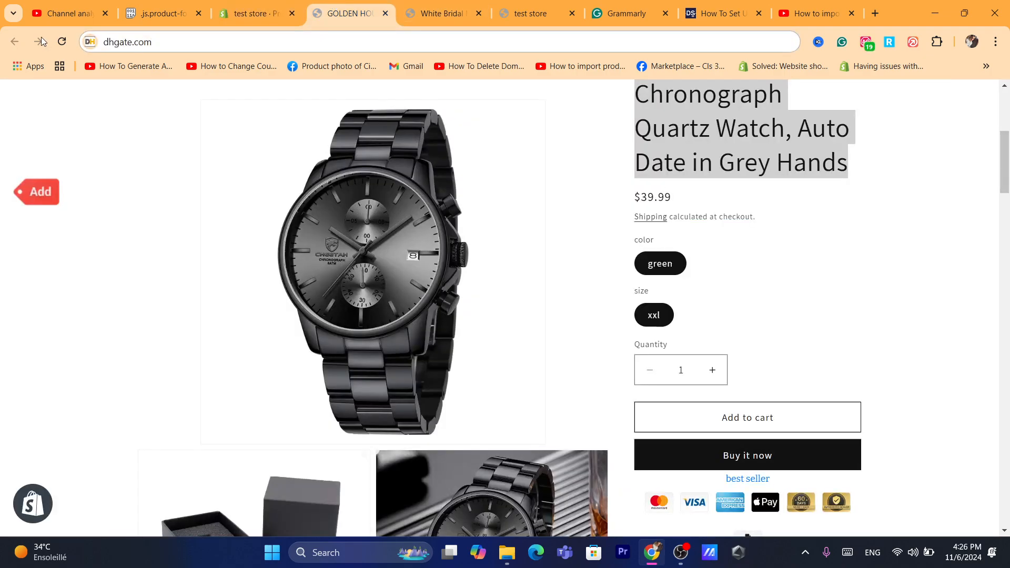
pyautogui.click(61, 42)
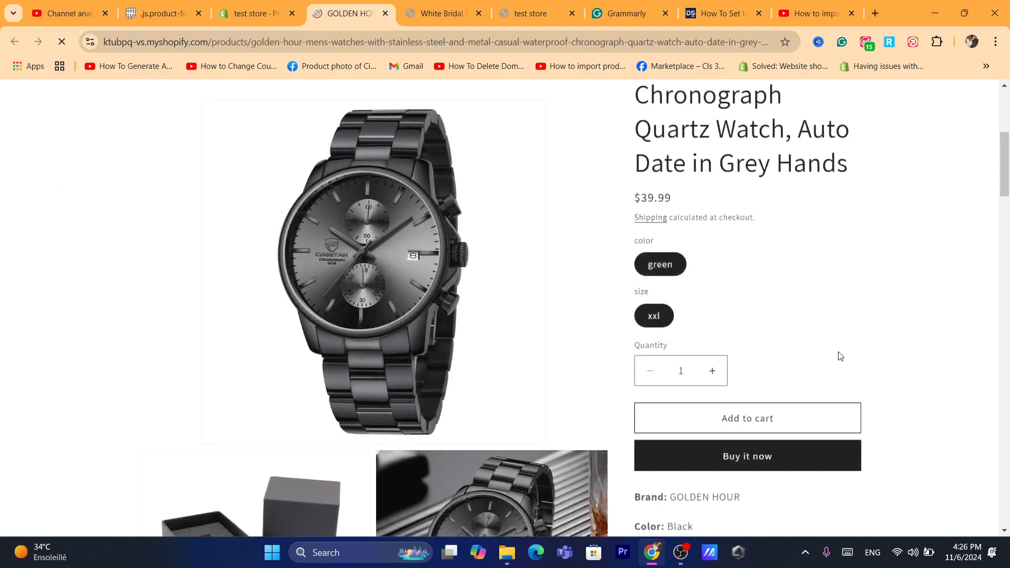